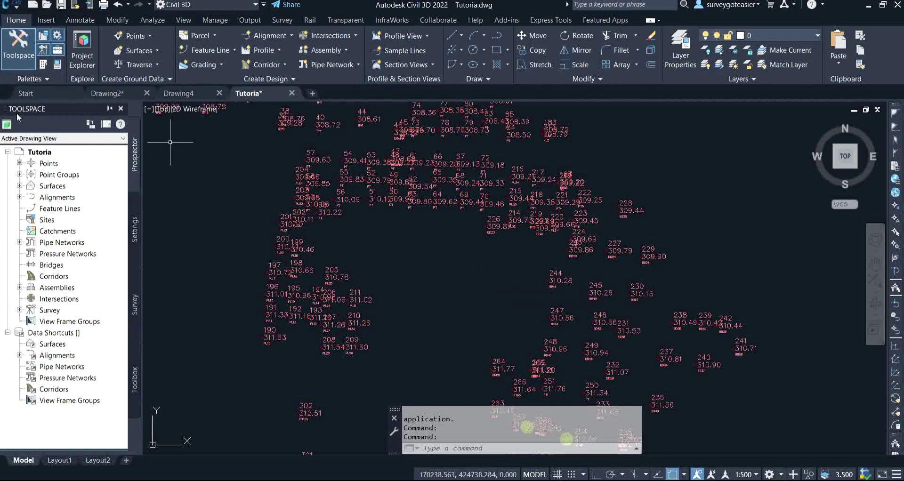
# Check which surface the drawing contains and examine the extent of the survey points
pyautogui.click(20, 186)
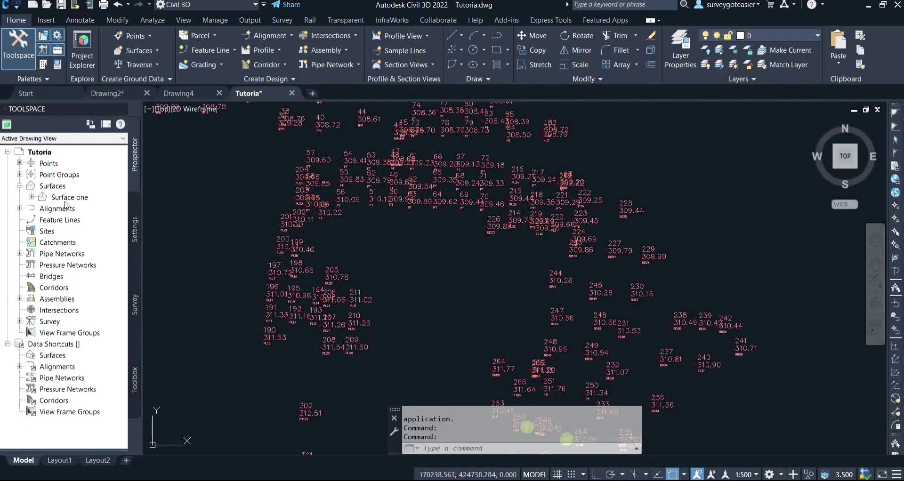
pyautogui.click(20, 187)
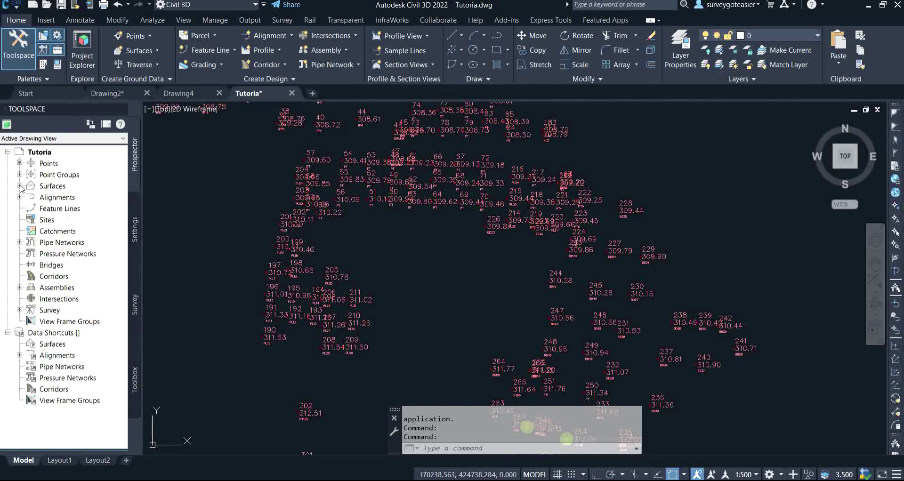
pyautogui.moveTo(219, 203)
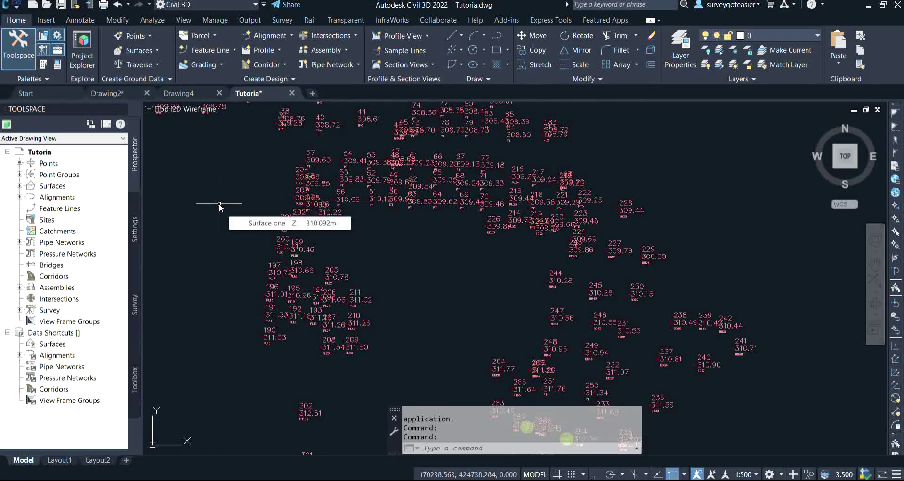
pyautogui.scroll(3, 228, 204)
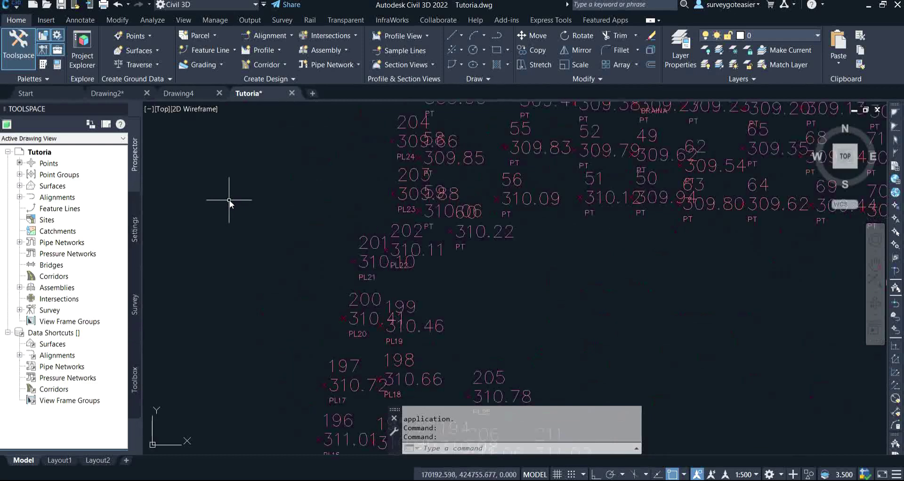
pyautogui.scroll(-5, 229, 202)
pyautogui.scroll(-2, 224, 197)
pyautogui.moveTo(224, 198); pyautogui.dragTo(339, 196, button='middle')
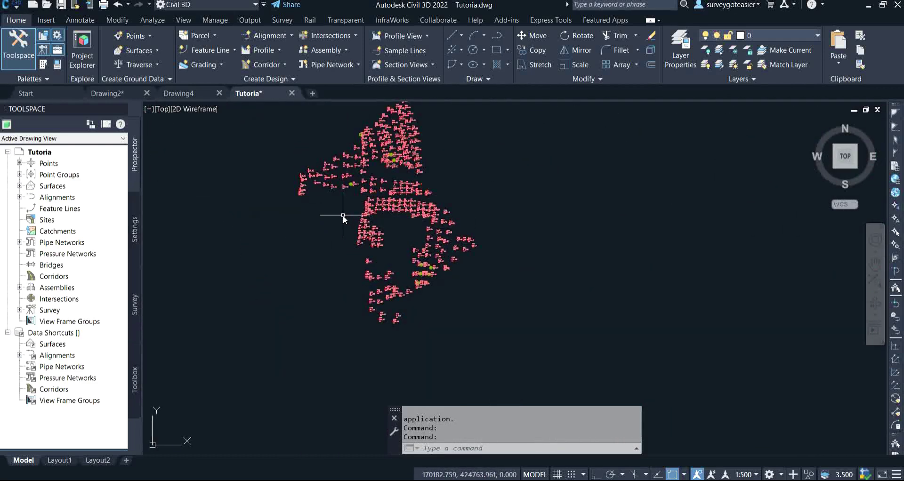
pyautogui.scroll(2, 343, 215)
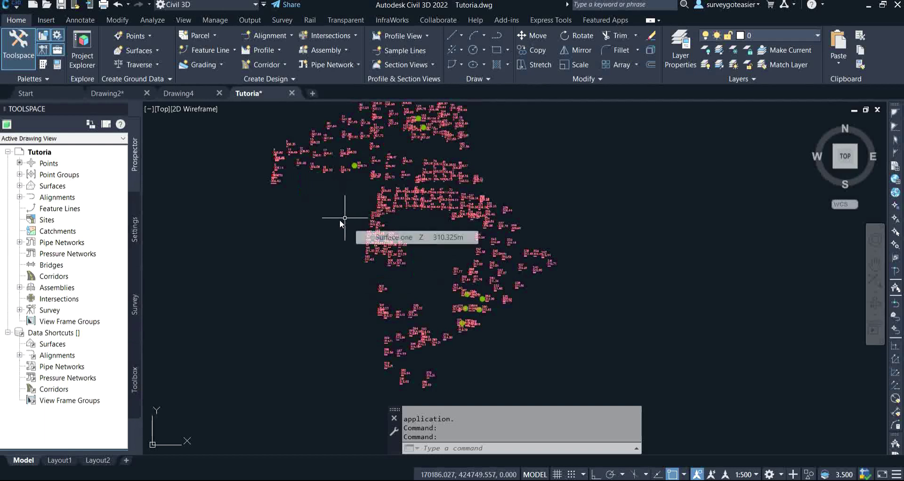
# Start adding Spot Elevations on Grid labels for the surface and place the grid basepoint below and west of the survey points
pyautogui.click(84, 22)
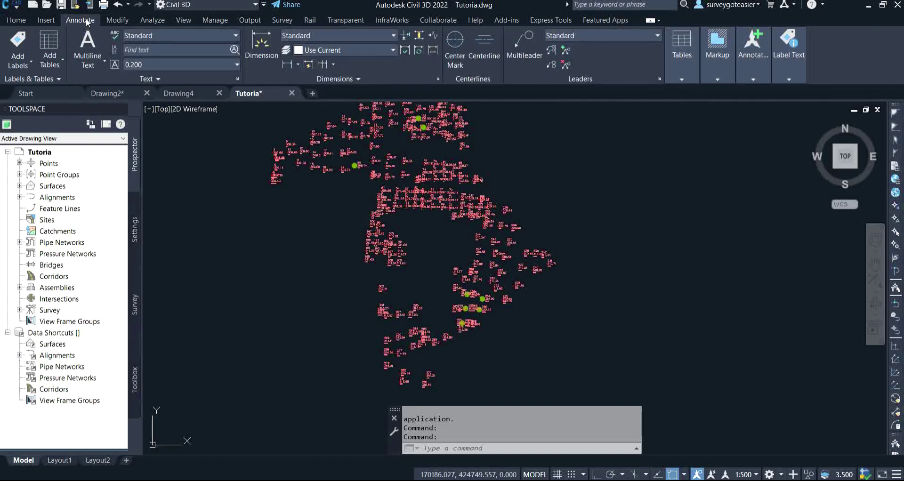
pyautogui.click(20, 66)
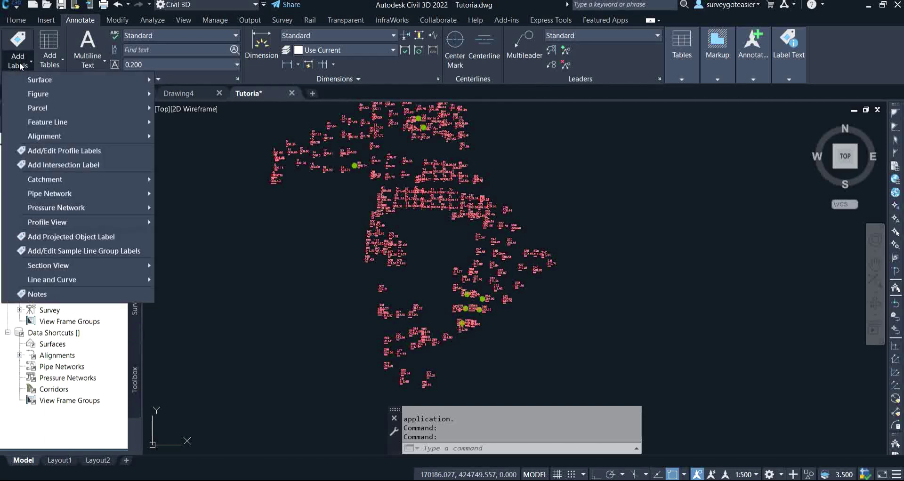
pyautogui.moveTo(78, 86)
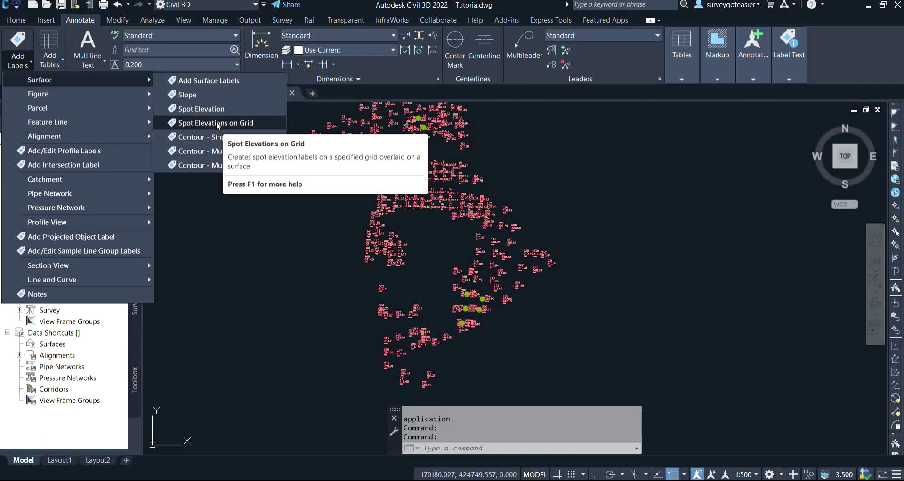
pyautogui.click(217, 123)
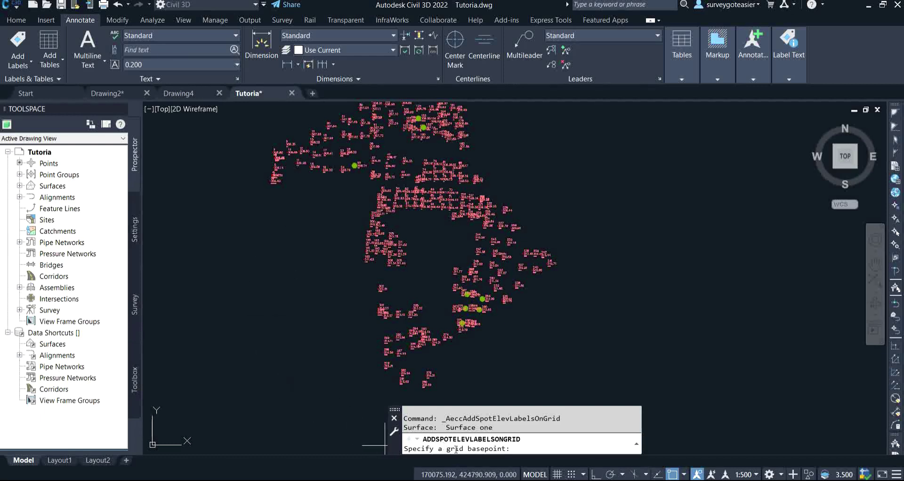
pyautogui.scroll(-2, 259, 226)
pyautogui.scroll(-1, 259, 227)
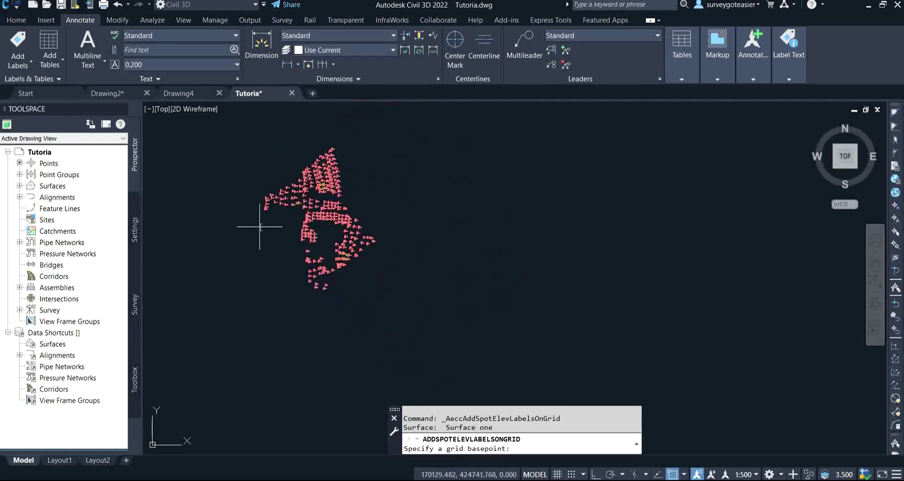
pyautogui.moveTo(282, 316); pyautogui.dragTo(367, 320, button='middle')
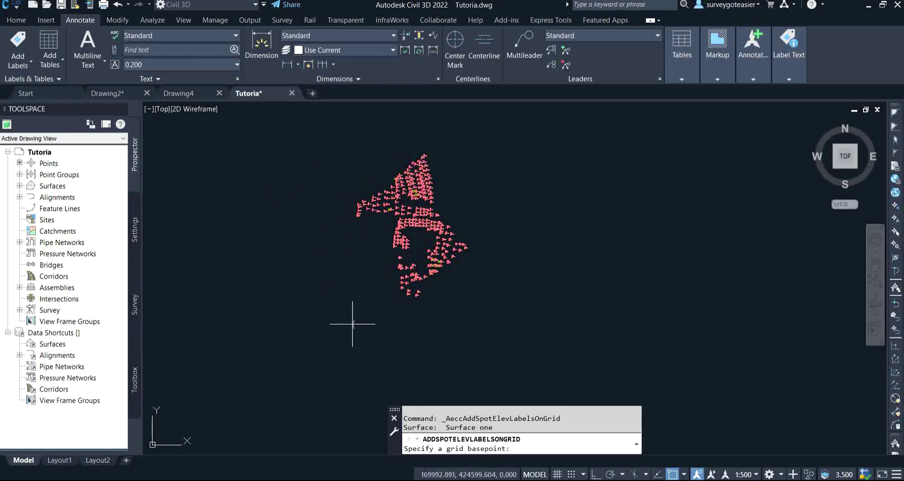
pyautogui.click(354, 319)
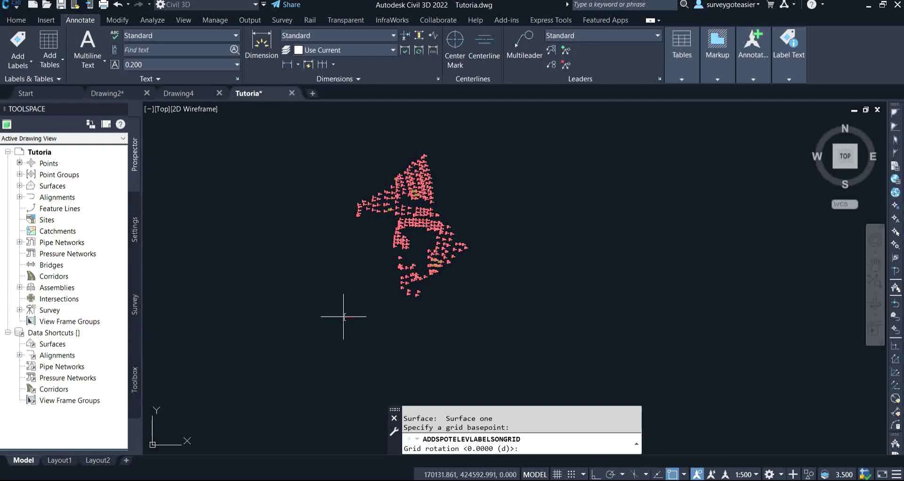
# Accept a grid rotation of 0 and set both the X and Y grid spacing to 10
pyautogui.press('Return')
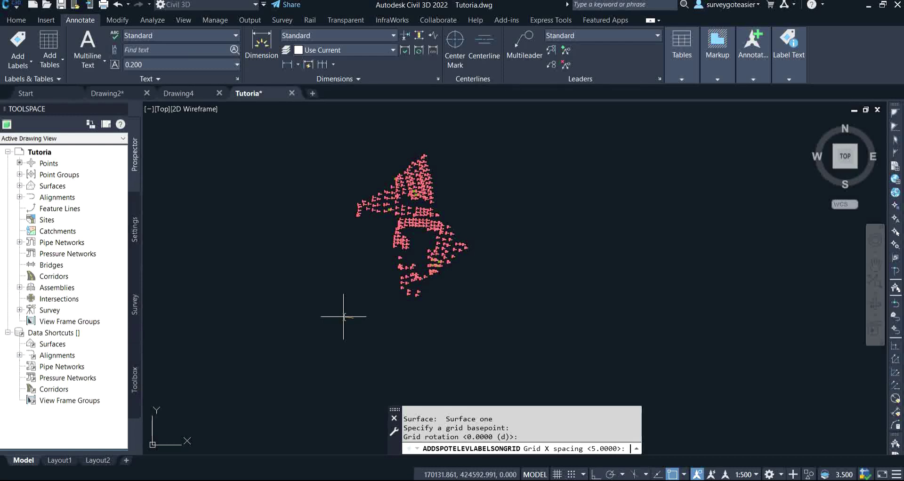
pyautogui.write('10')
pyautogui.press('Return')
pyautogui.press('Return')
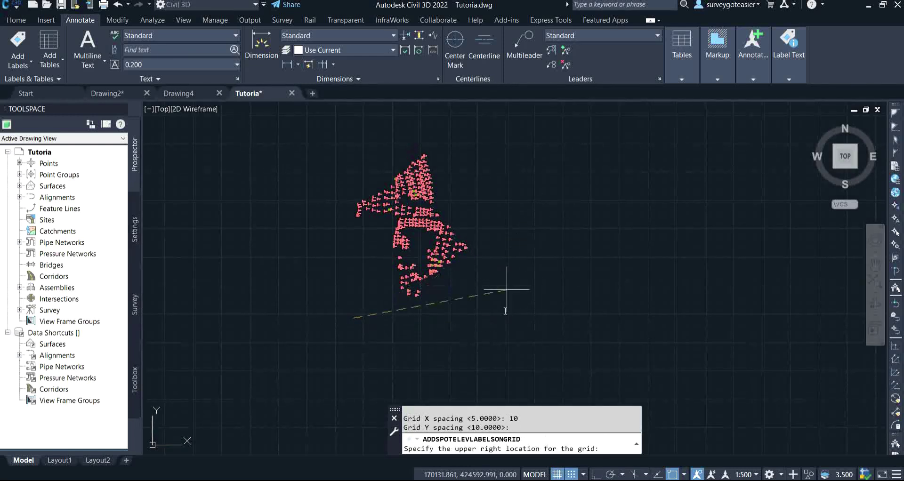
# Place the grid's upper right corner beyond all survey points and create the labels without changing the grid's size or rotation
pyautogui.click(506, 119)
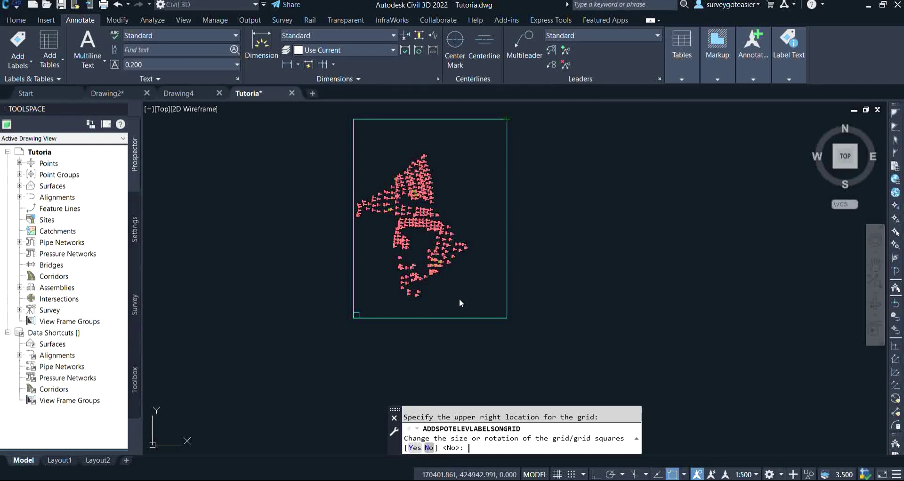
pyautogui.write('N')
pyautogui.press('Return')
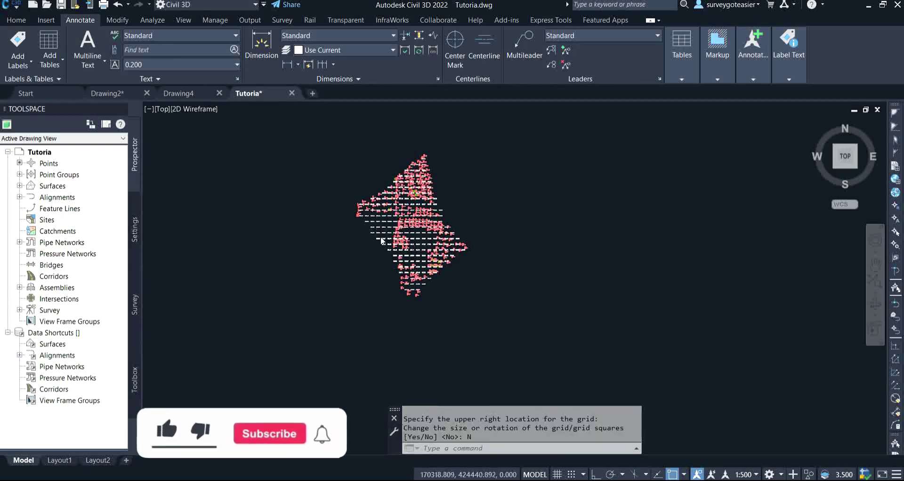
# Examine the spot elevation labels on the grid across the surface, both as a whole and close up
pyautogui.scroll(5, 358, 256)
pyautogui.scroll(-5, 360, 267)
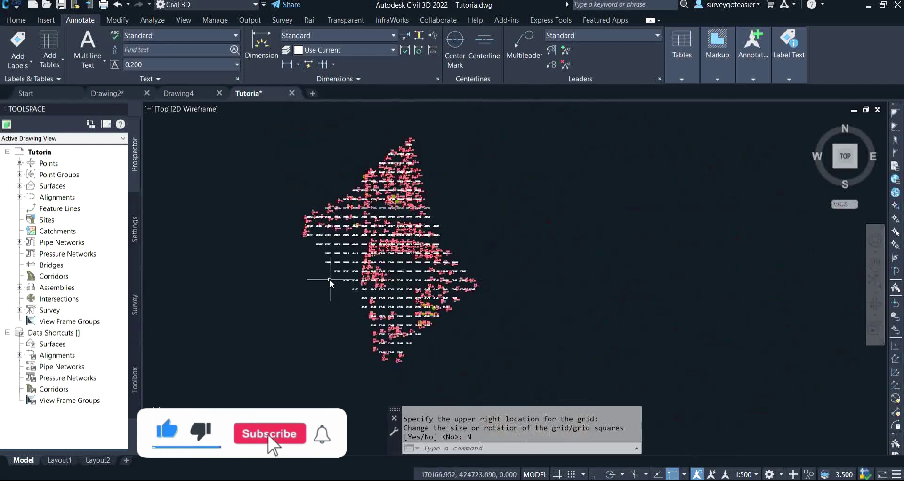
pyautogui.scroll(5, 443, 286)
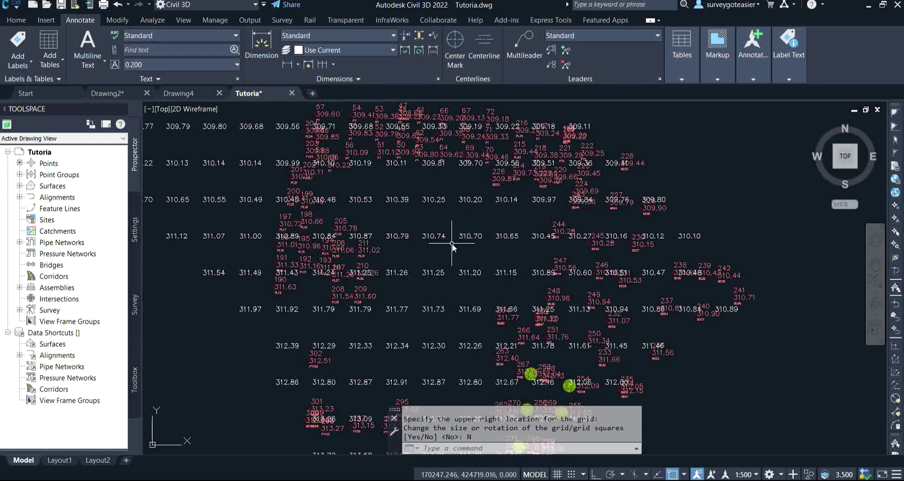
pyautogui.scroll(-2, 451, 244)
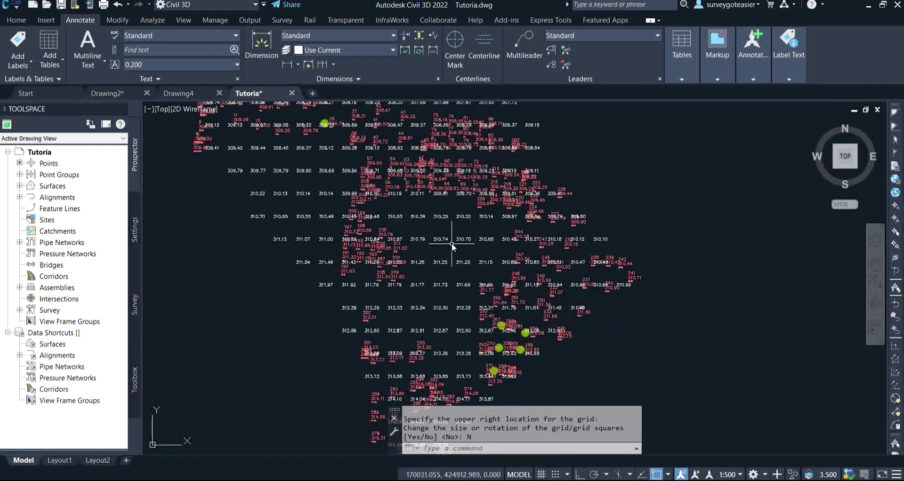
pyautogui.scroll(2, 451, 243)
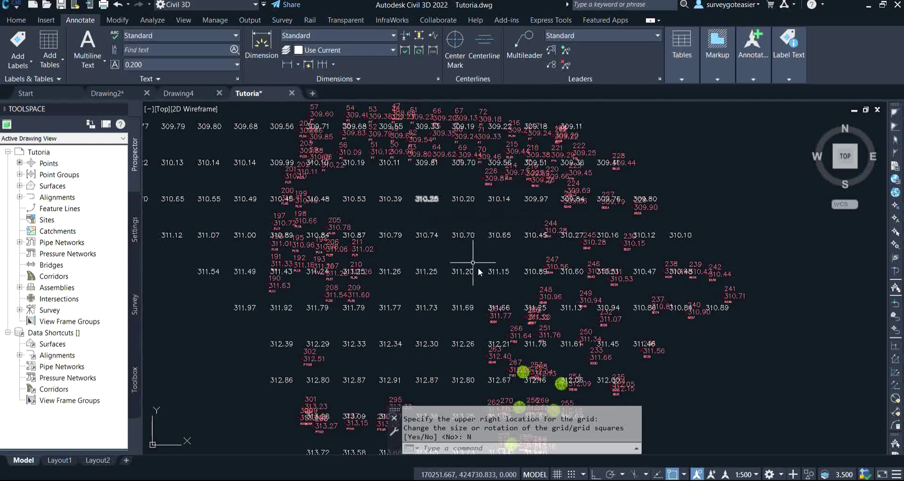
pyautogui.scroll(-2, 480, 267)
pyautogui.scroll(-2, 480, 266)
pyautogui.moveTo(473, 265)
pyautogui.mouseDown(button='middle')
pyautogui.moveTo(482, 267)
pyautogui.moveTo(487, 239)
pyautogui.mouseUp(button='middle')
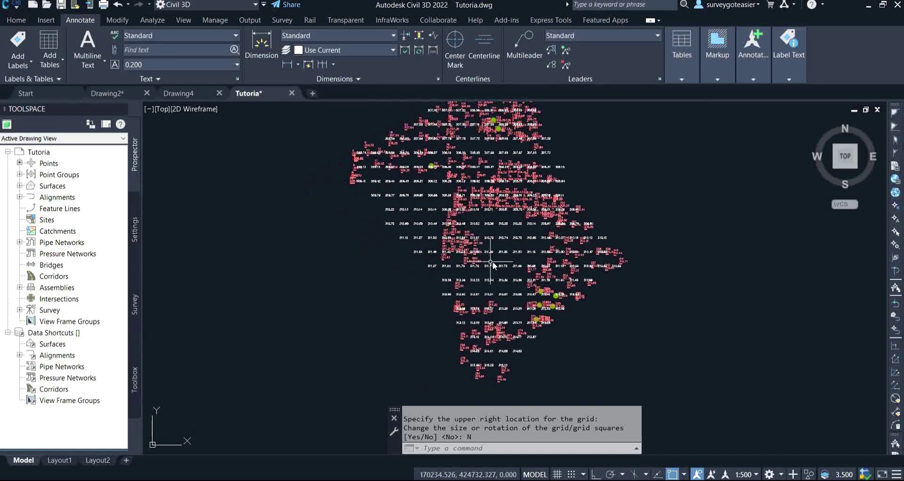
pyautogui.scroll(4, 488, 217)
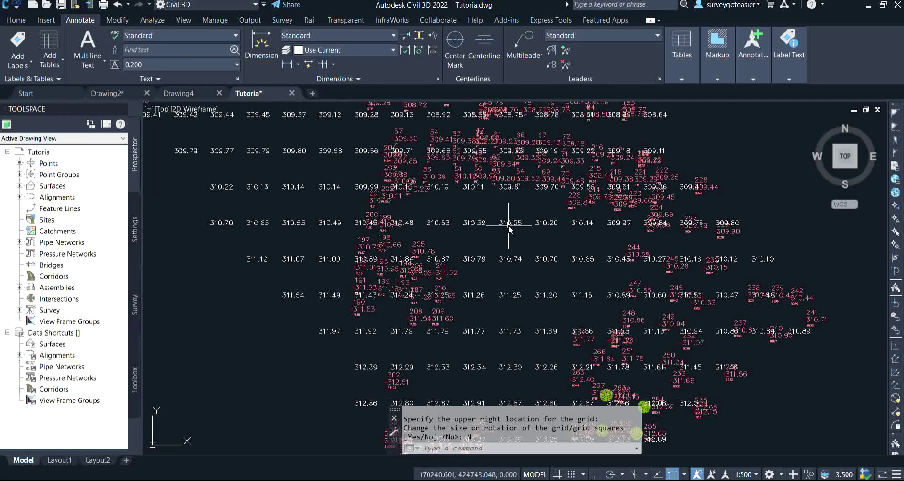
# Edit the Elevation Only label style of a grid spot elevation label and set its text height to 3 mm
pyautogui.moveTo(508, 224)
pyautogui.click(507, 224)
pyautogui.rightClick(508, 224)
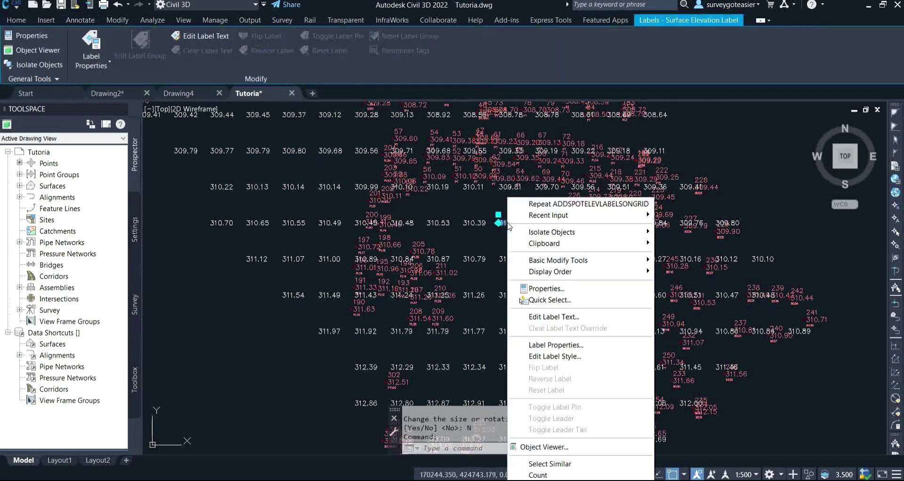
pyautogui.click(569, 360)
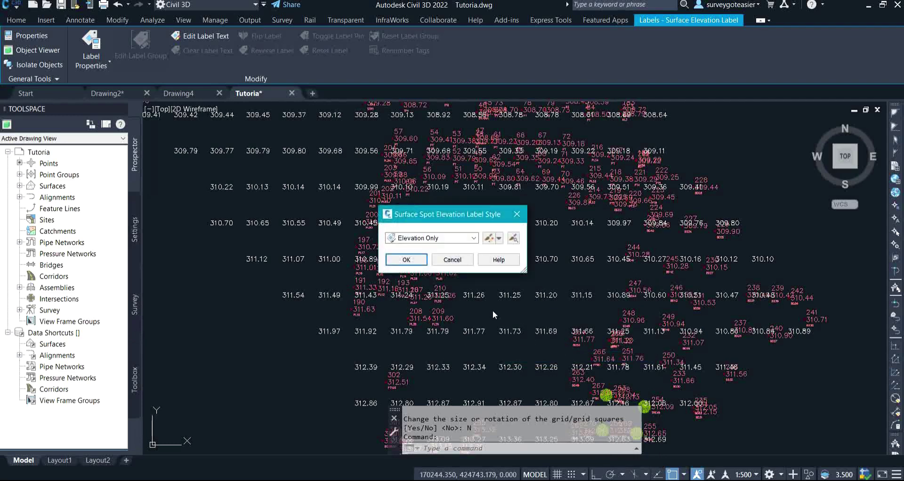
pyautogui.click(490, 239)
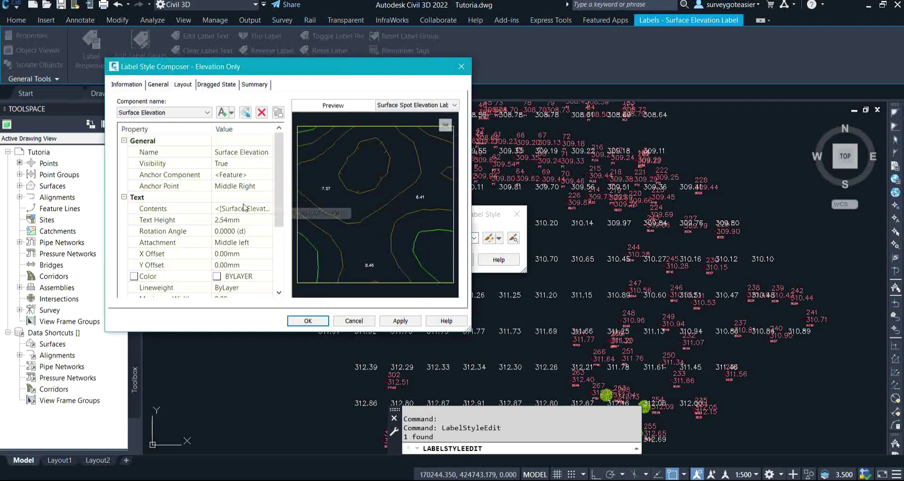
pyautogui.click(240, 220)
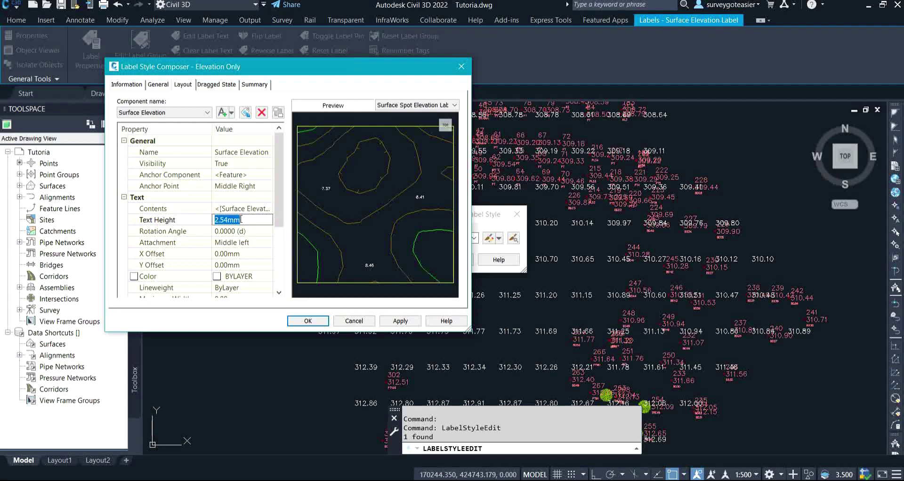
pyautogui.write('3')
# Change the font of the Surface Elevation component's contents to Times New Roman and apply the label style changes
pyautogui.click(263, 212)
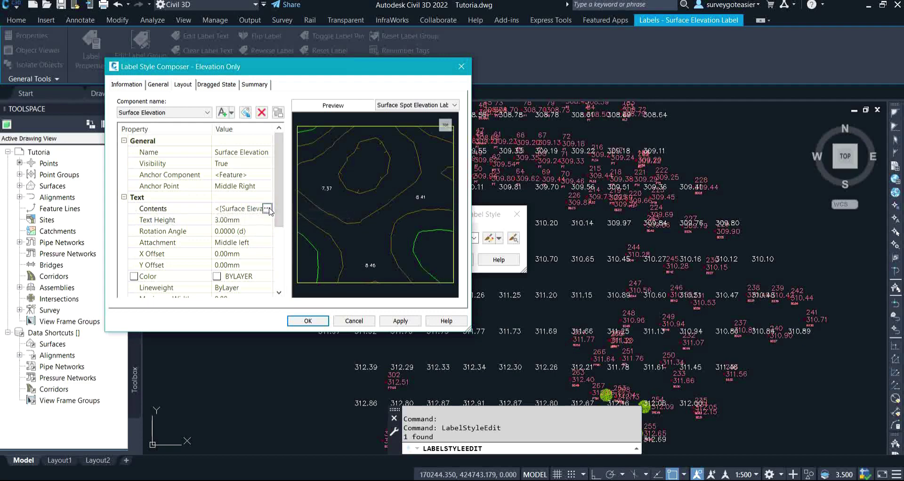
pyautogui.click(269, 211)
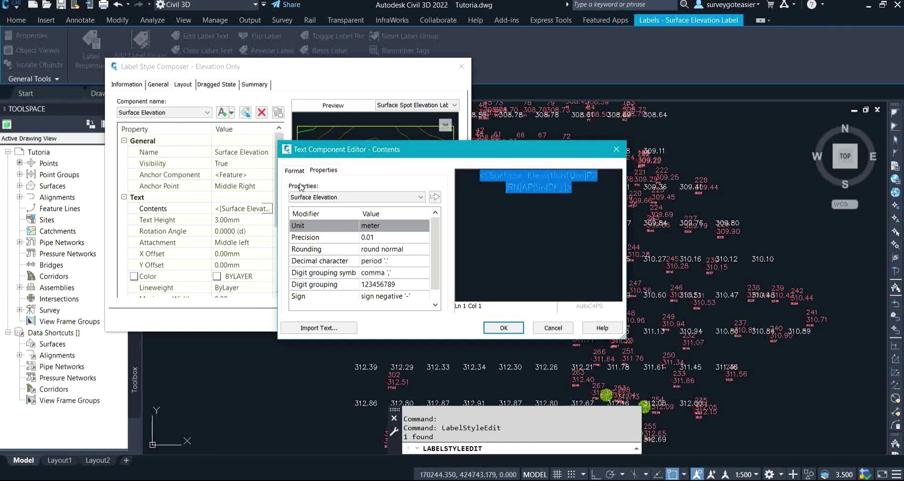
pyautogui.click(295, 172)
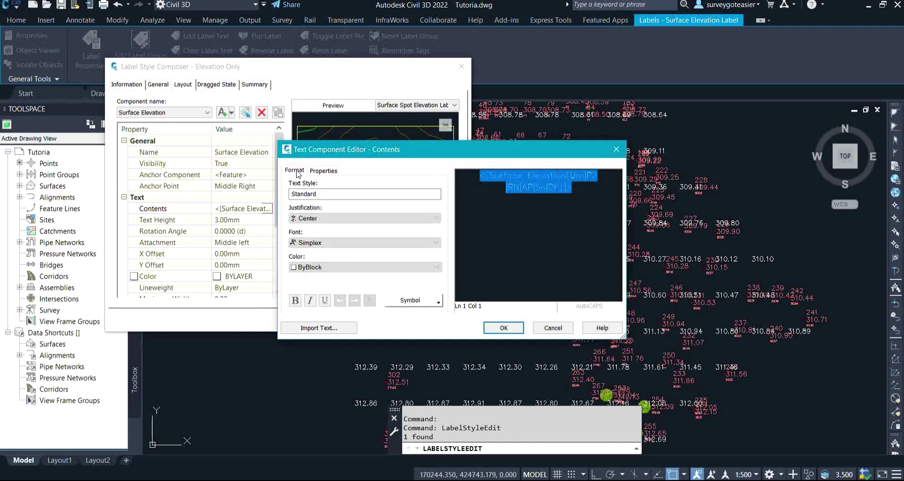
pyautogui.click(344, 245)
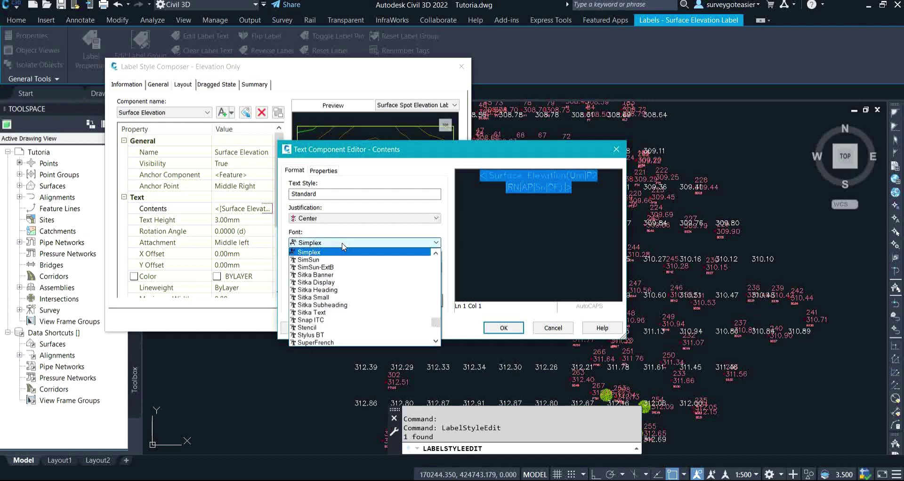
pyautogui.press('t')
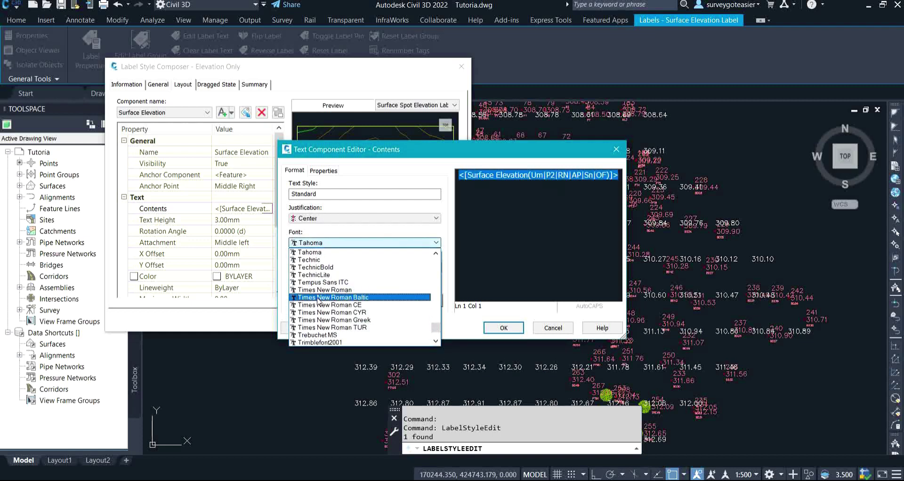
pyautogui.click(329, 290)
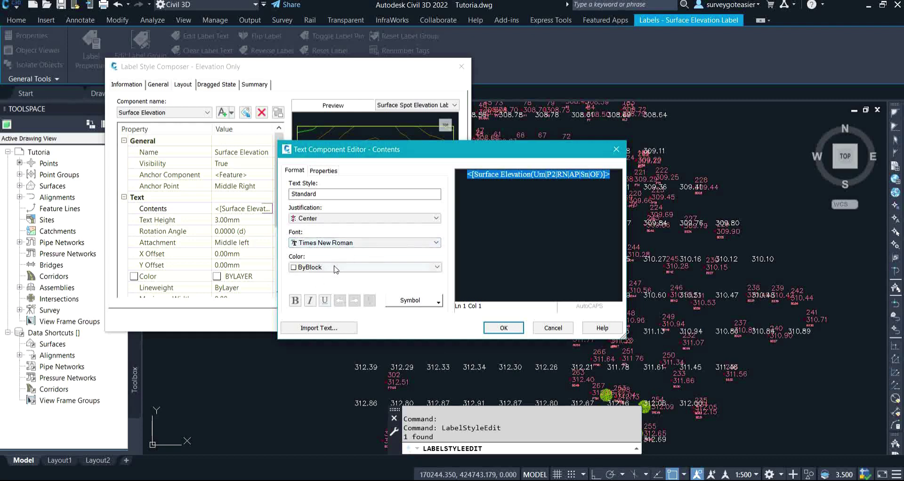
pyautogui.click(503, 328)
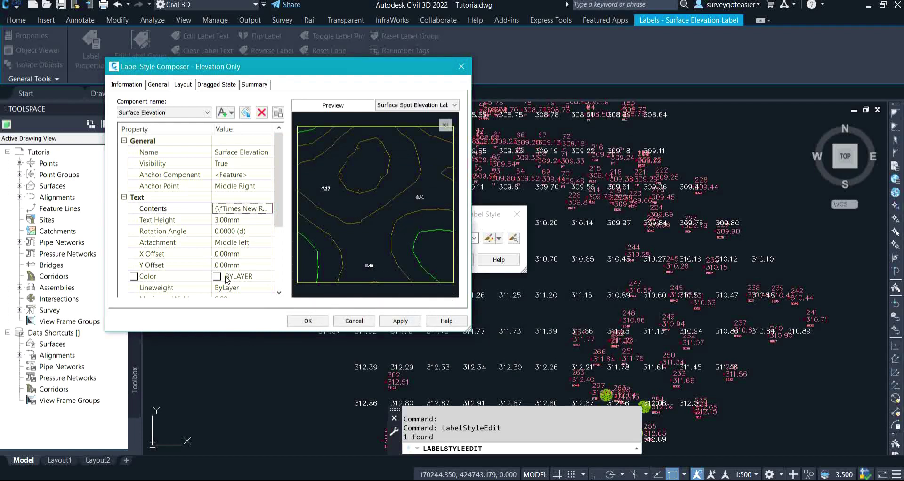
pyautogui.click(400, 320)
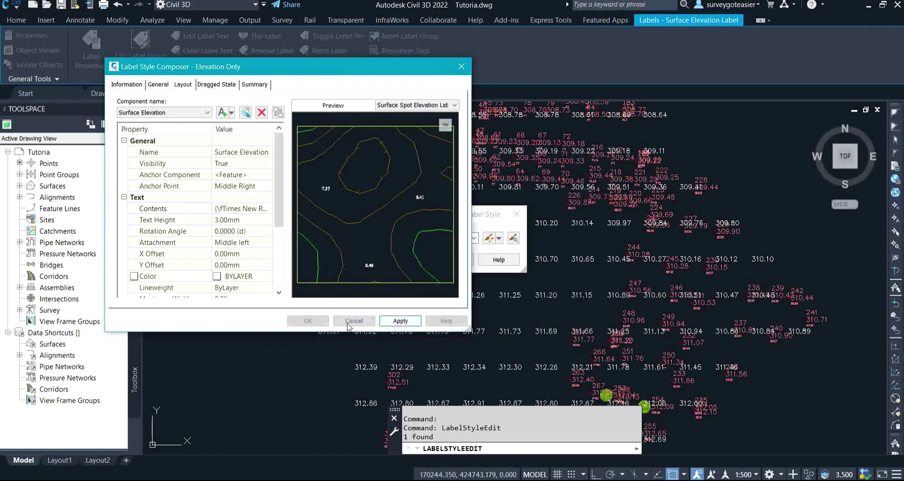
# Confirm the Elevation Only label style edits, accept the style for the grid labels and clear the selection
pyautogui.click(326, 321)
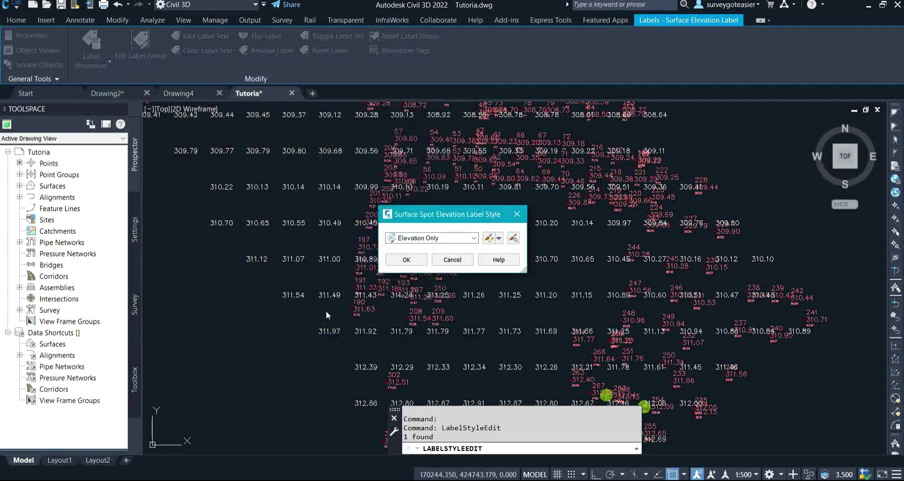
pyautogui.click(405, 259)
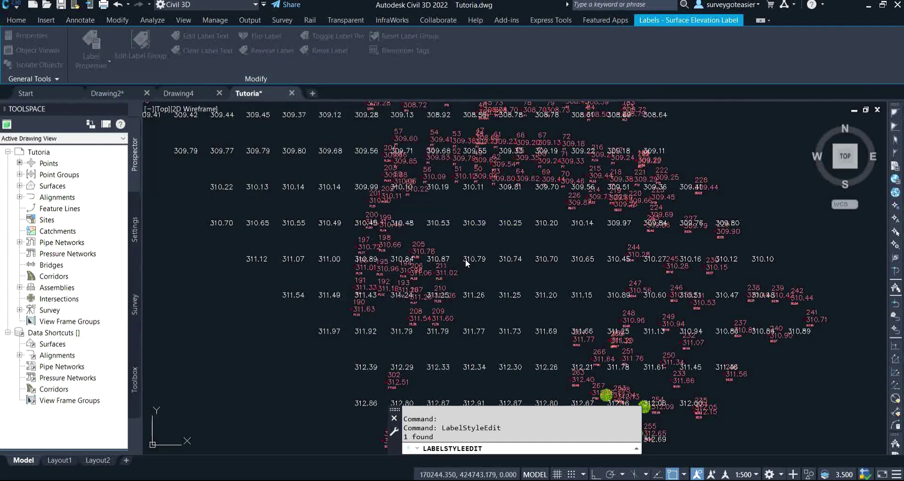
pyautogui.press('Escape')
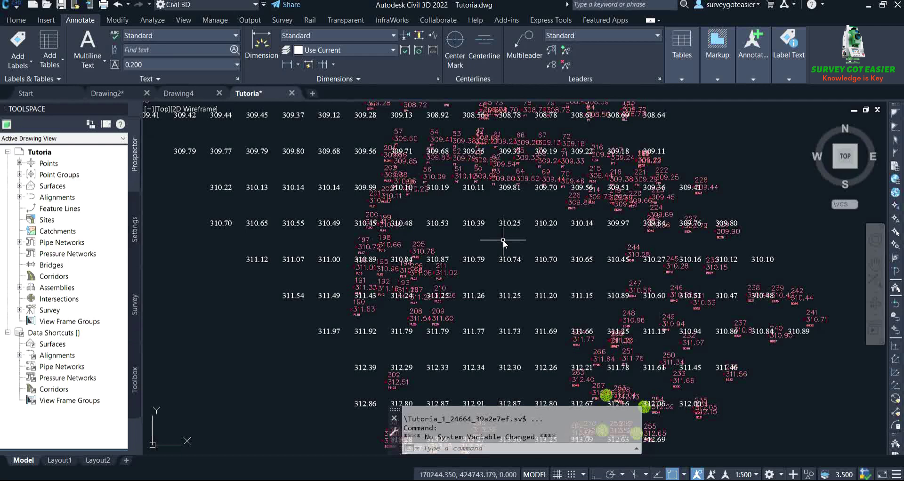
# Select all spot elevation labels similar to one of the grid labels and delete them
pyautogui.scroll(-4, 476, 243)
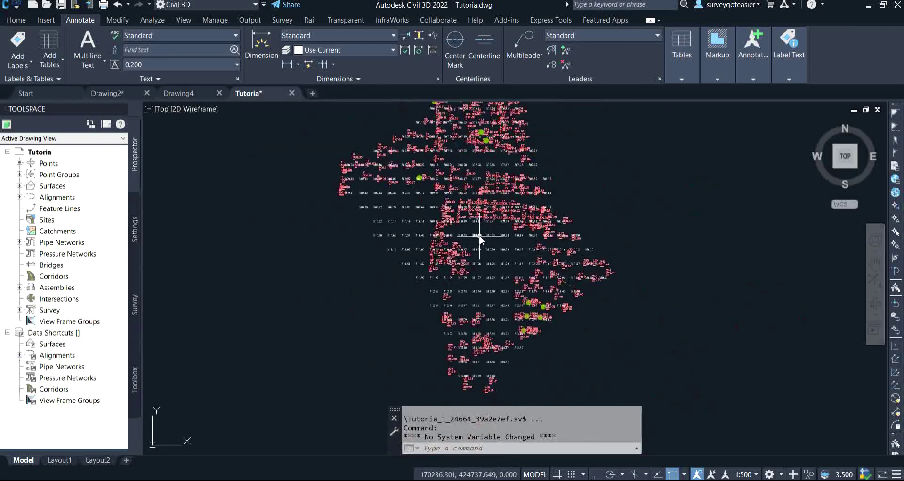
pyautogui.click(478, 236)
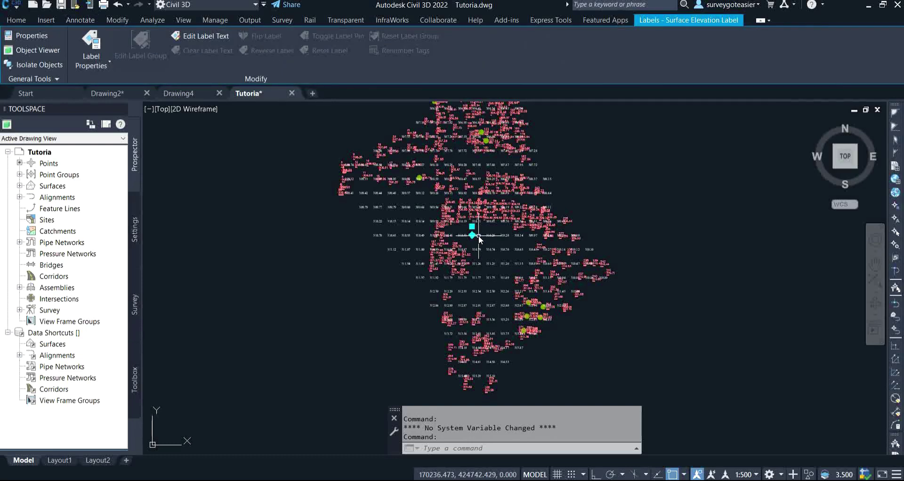
pyautogui.rightClick(479, 236)
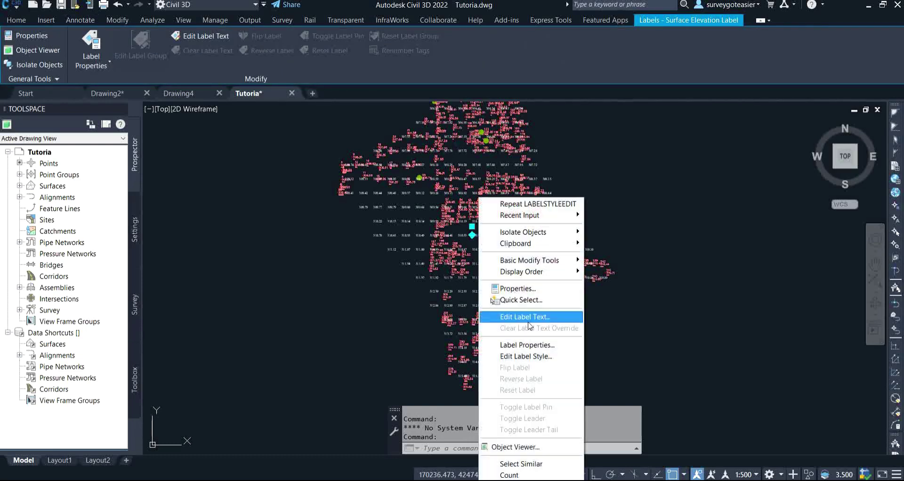
pyautogui.click(522, 464)
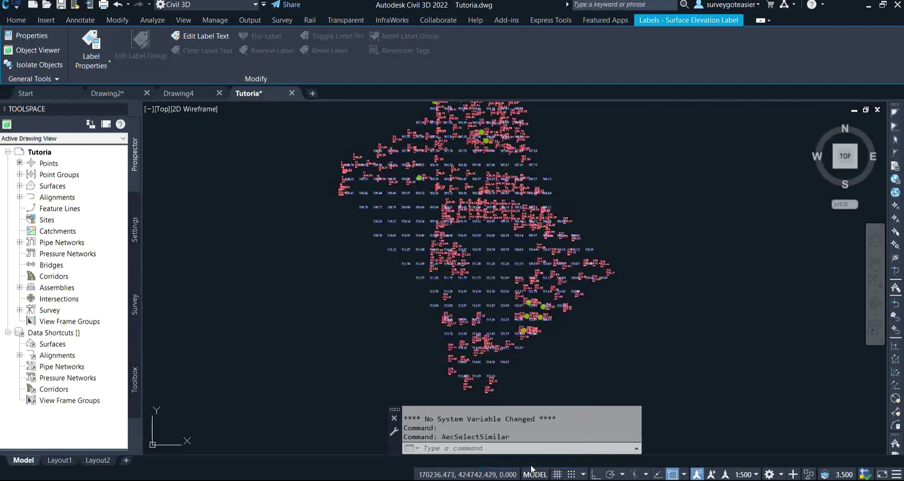
pyautogui.press('Delete')
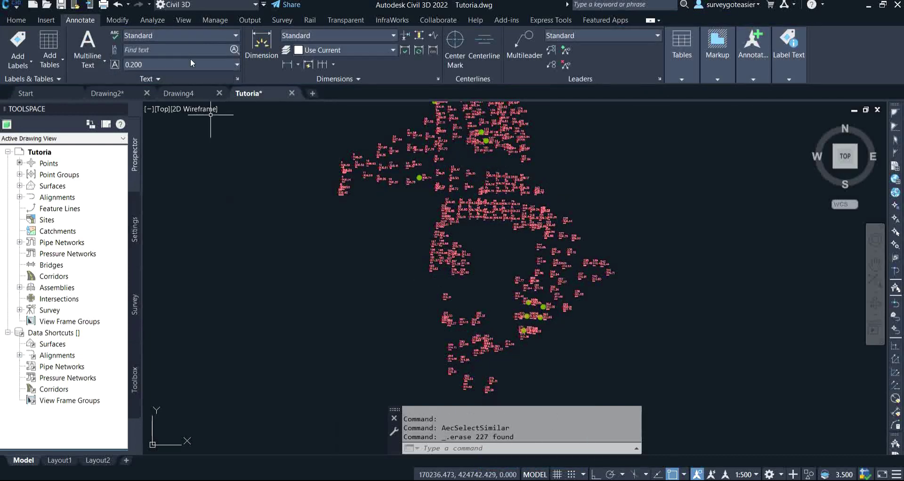
# Add single surface Spot Elevation labels at point 280 and at three free spots north of it at the surface's southern end
pyautogui.click(17, 67)
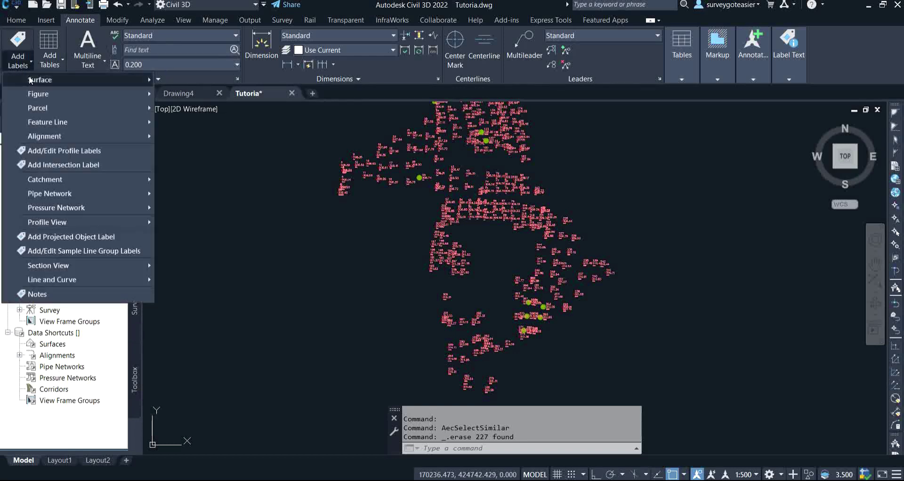
pyautogui.moveTo(70, 79)
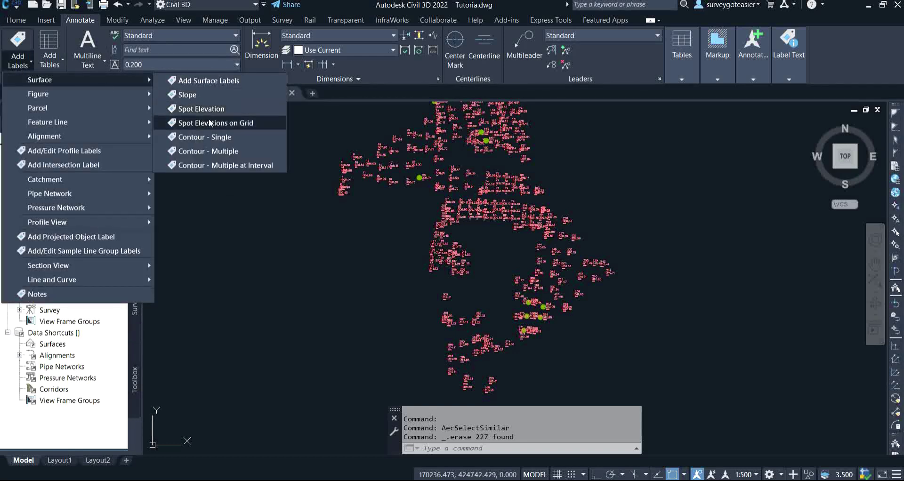
pyautogui.click(200, 110)
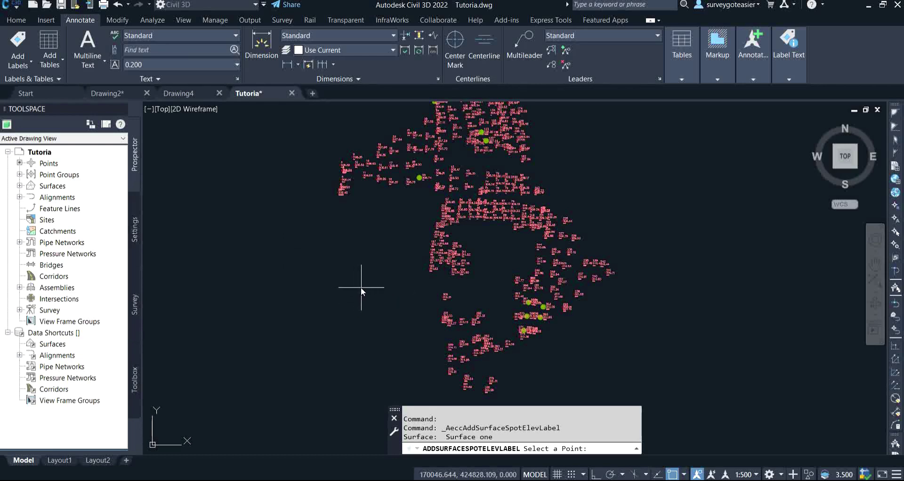
pyautogui.scroll(-3, 361, 287)
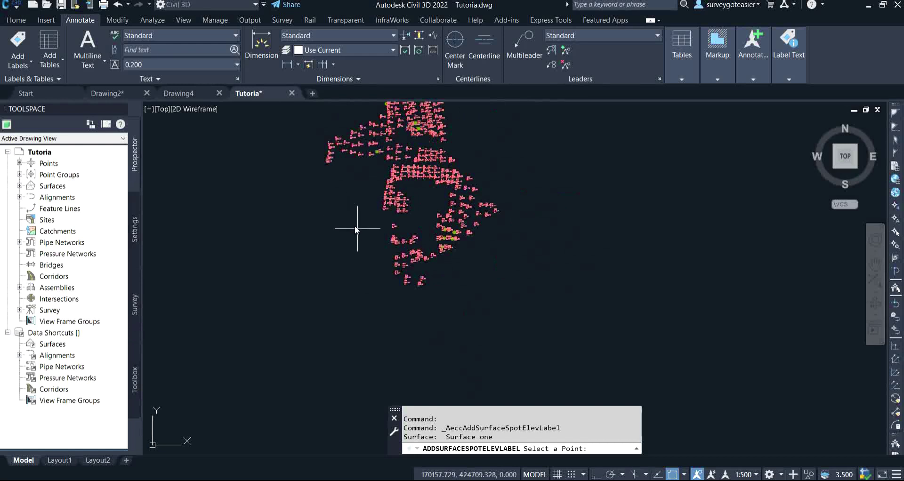
pyautogui.scroll(5, 382, 290)
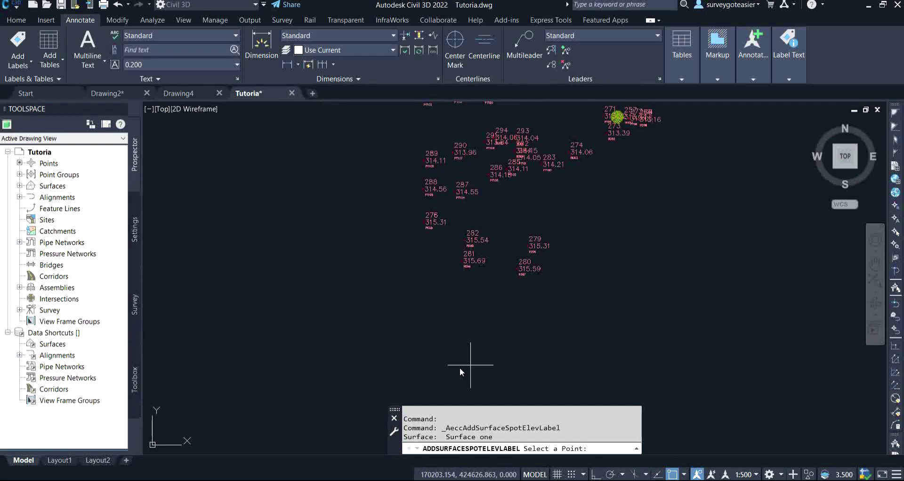
pyautogui.scroll(2, 515, 268)
pyautogui.press('F3')
pyautogui.press('F3')
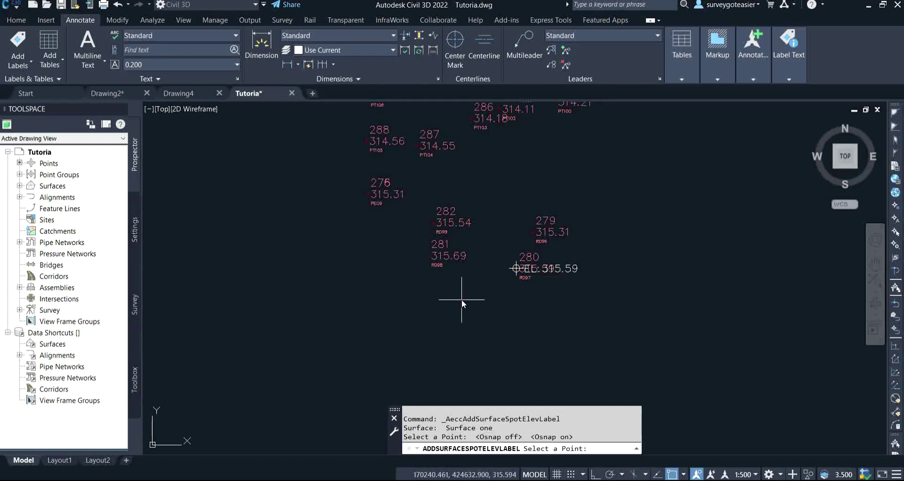
pyautogui.click(505, 219)
pyautogui.click(513, 160)
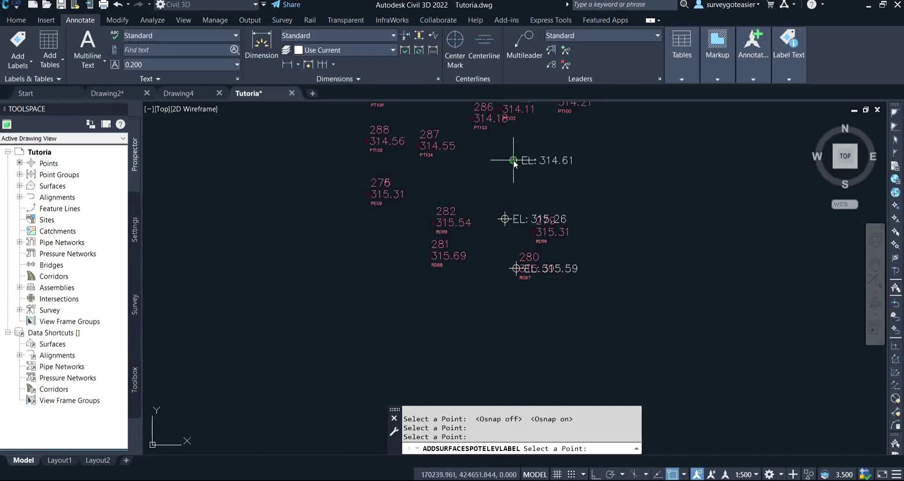
pyautogui.click(459, 176)
# Add another spot elevation label just south of point 274 and end the labelling command
pyautogui.moveTo(473, 264); pyautogui.dragTo(443, 351, button='middle')
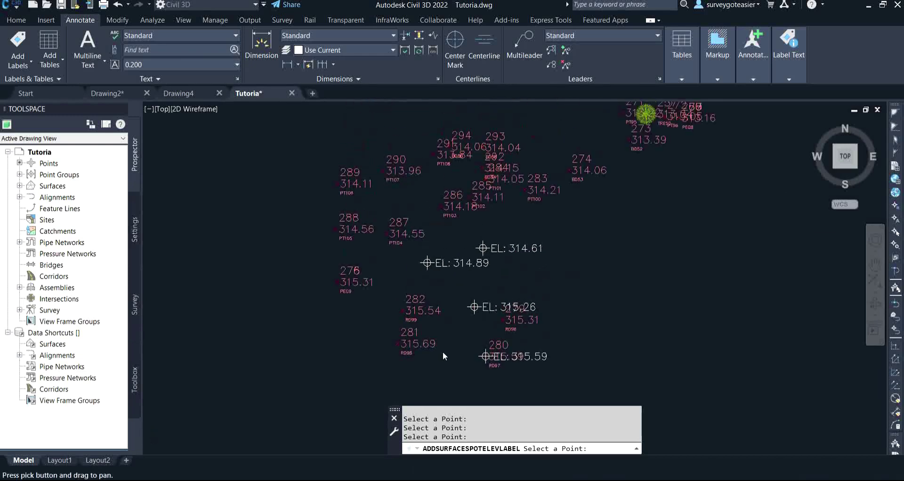
pyautogui.scroll(-2, 504, 250)
pyautogui.click(516, 219)
pyautogui.click(509, 250)
pyautogui.press('Escape')
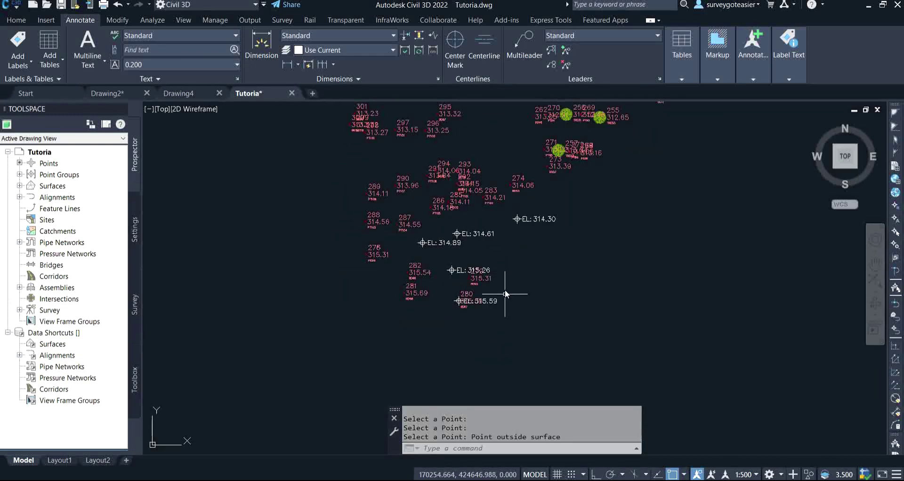
# Restart the Spot Elevation labelling and label point 295 plus three spots running north and northeast from it
pyautogui.press('Return')
pyautogui.moveTo(406, 104); pyautogui.dragTo(359, 244, button='middle')
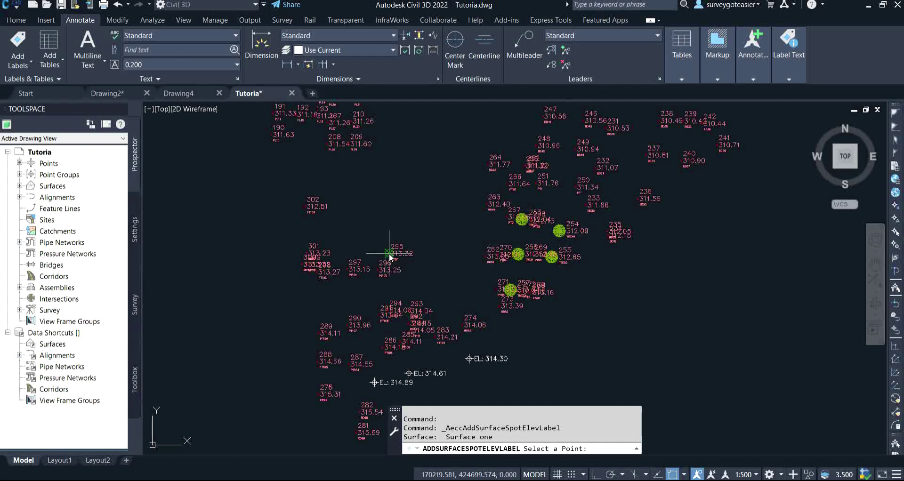
pyautogui.click(389, 253)
pyautogui.click(374, 220)
pyautogui.click(398, 185)
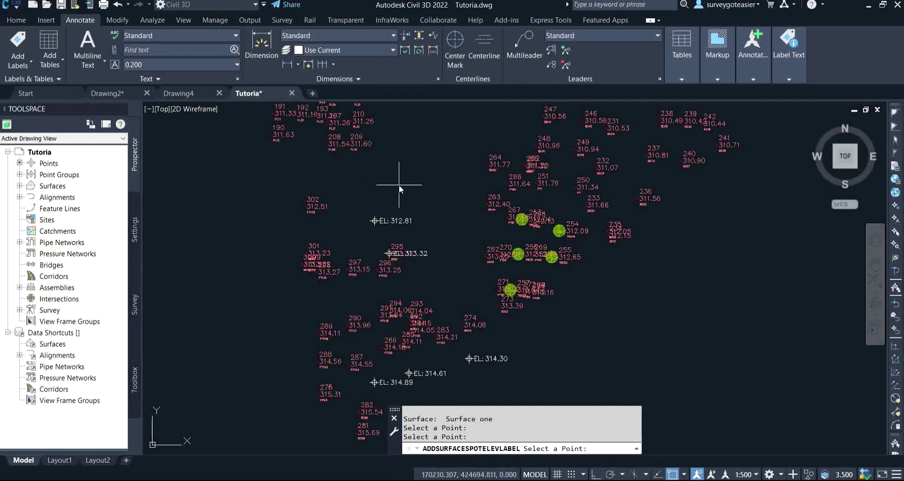
pyautogui.click(442, 150)
# Place six spot elevation labels north from west of point 247, curving west below the northern row of survey points
pyautogui.moveTo(416, 143)
pyautogui.mouseDown(button='middle')
pyautogui.moveTo(390, 238)
pyautogui.moveTo(373, 249)
pyautogui.mouseUp(button='middle')
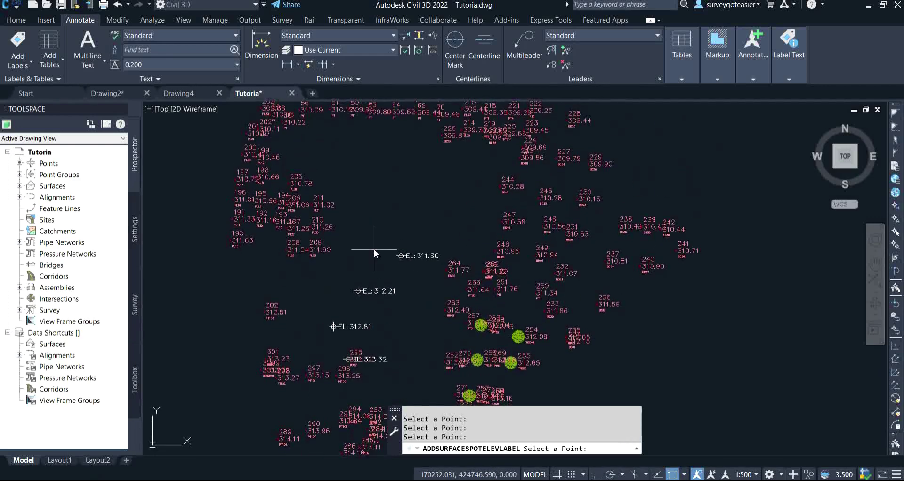
pyautogui.click(443, 214)
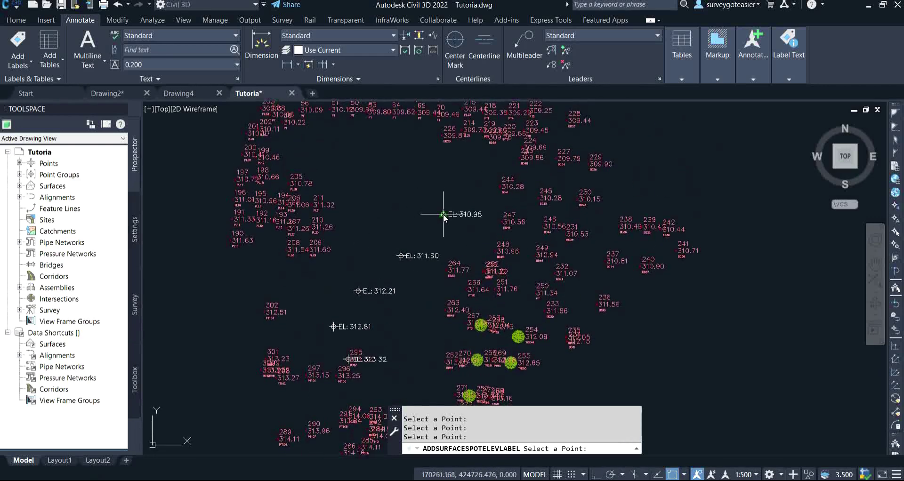
pyautogui.click(453, 183)
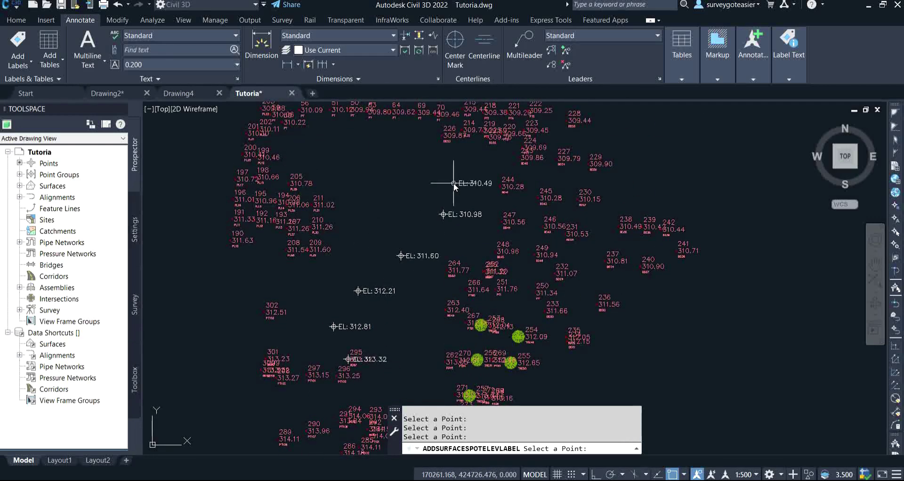
pyautogui.click(435, 162)
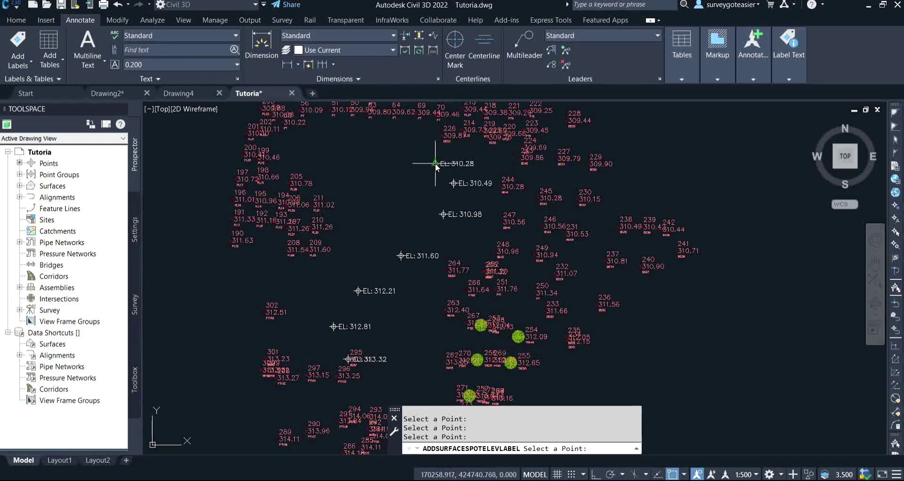
pyautogui.click(402, 136)
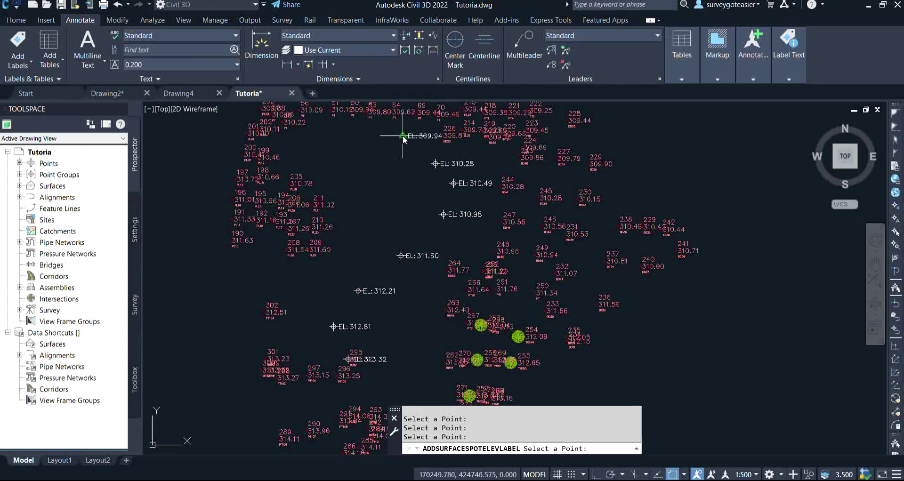
pyautogui.click(362, 135)
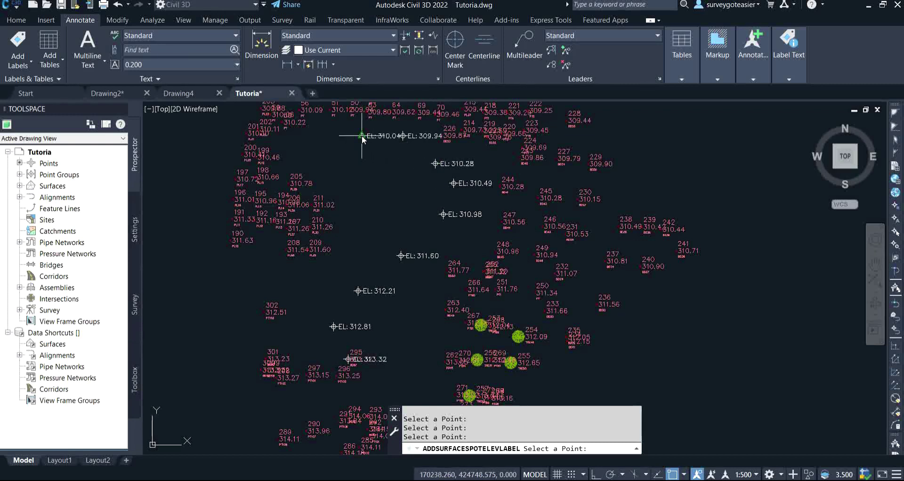
pyautogui.click(314, 135)
# Fill the open area between points 205 and 302 and the existing labels with seven more spot elevation labels, and end the command
pyautogui.click(335, 174)
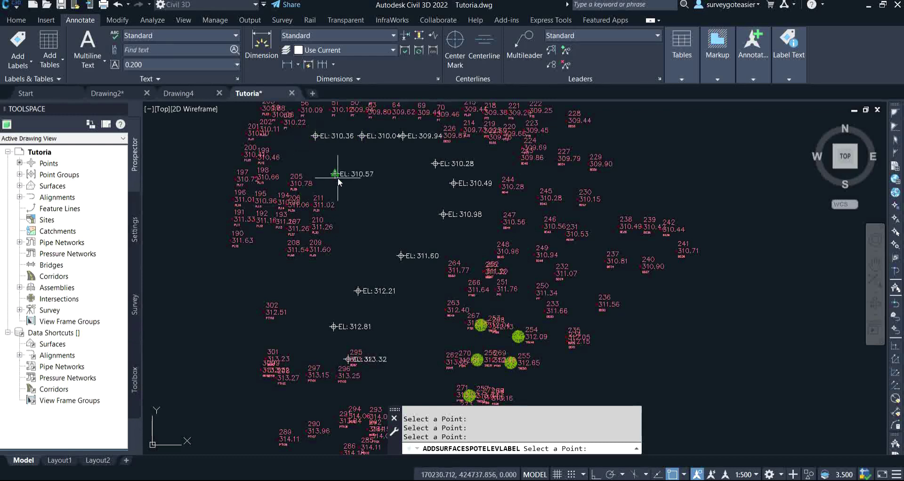
pyautogui.click(400, 201)
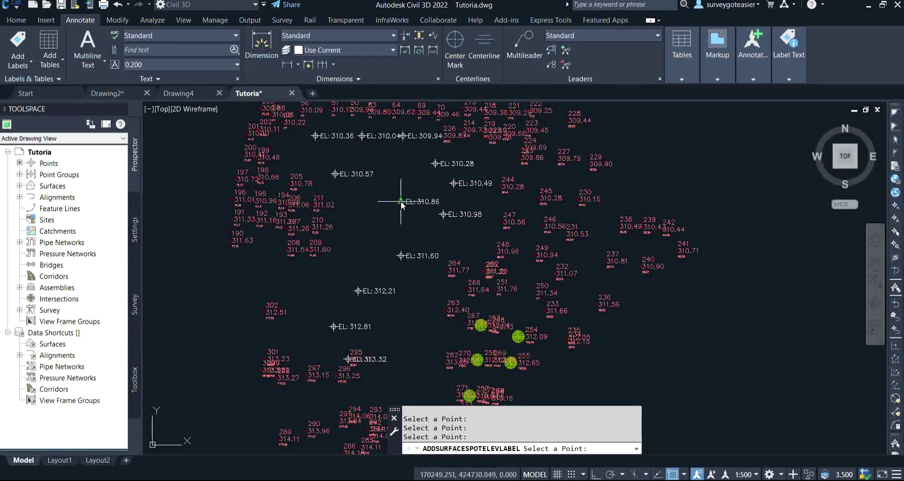
pyautogui.click(400, 166)
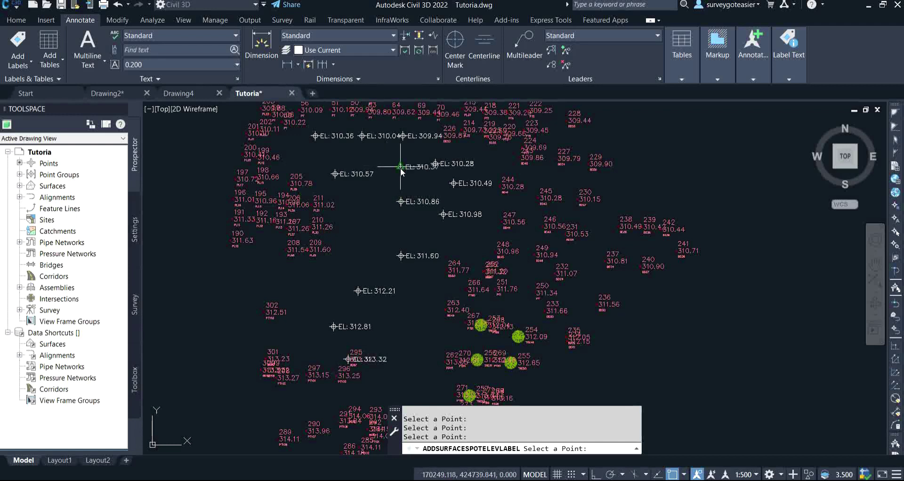
pyautogui.click(363, 229)
pyautogui.click(342, 269)
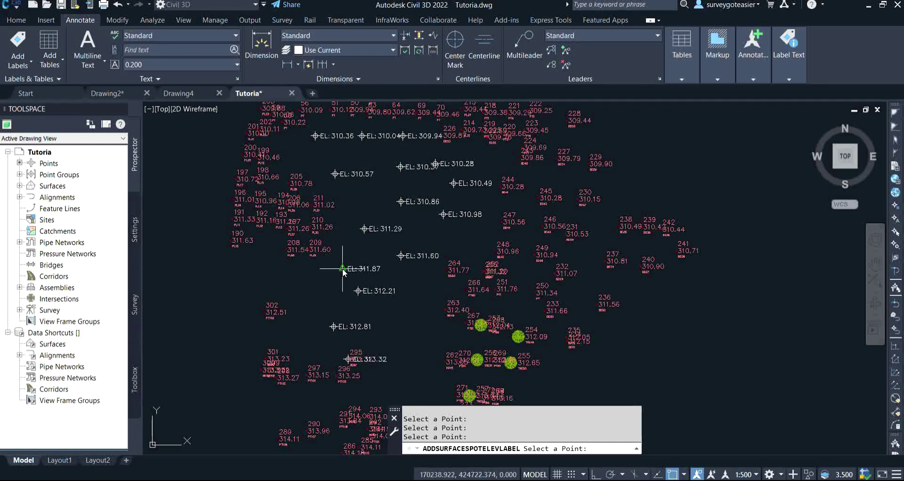
pyautogui.click(298, 284)
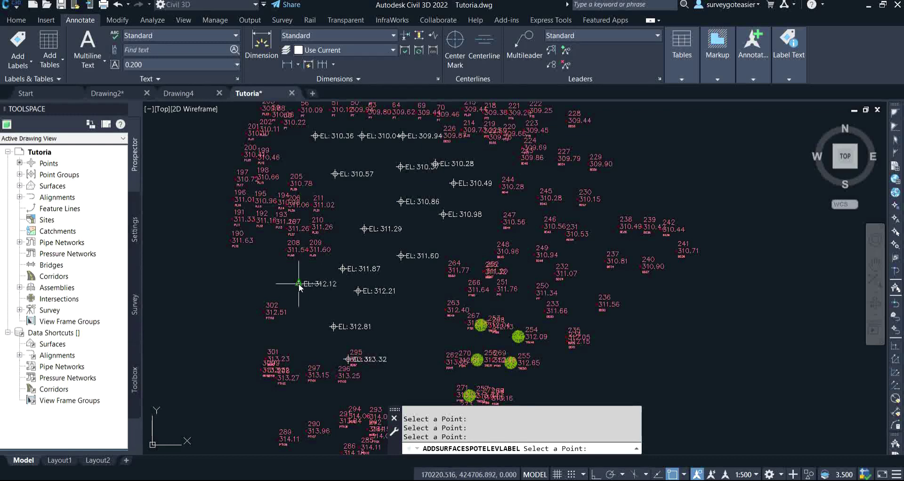
pyautogui.click(260, 270)
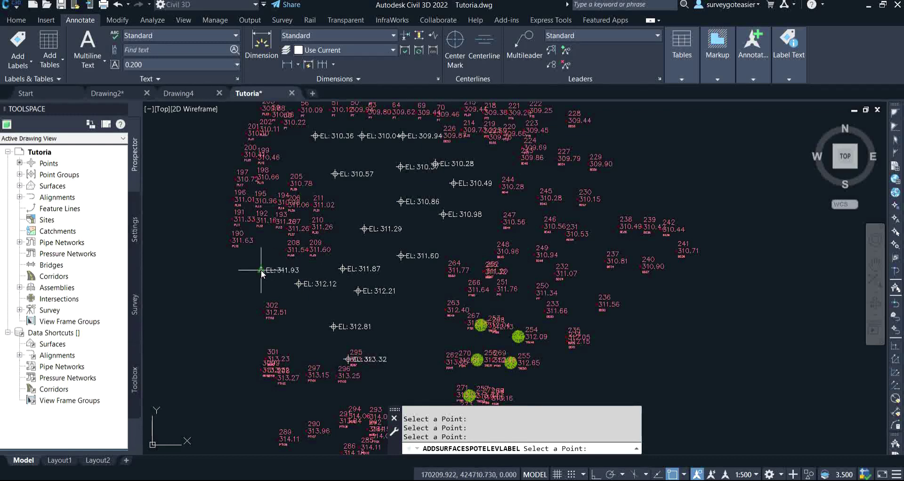
pyautogui.press('Return')
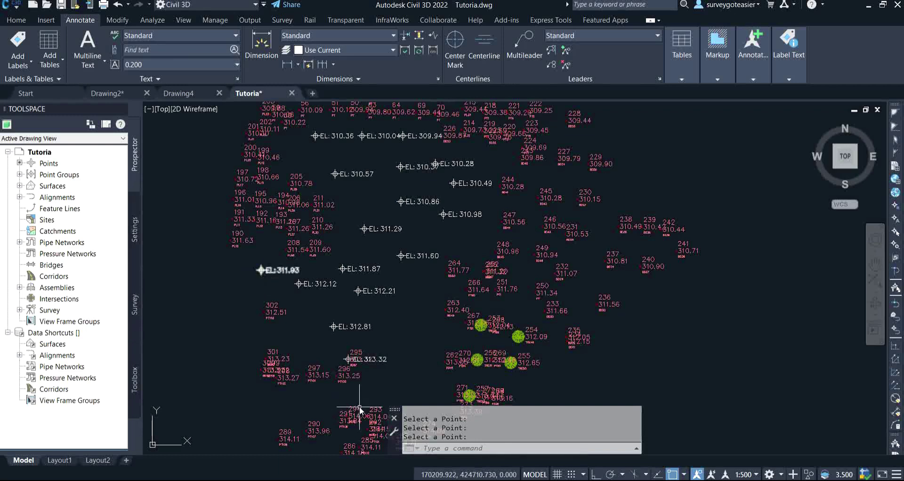
# Open the label style selection for one of the placed spot elevation labels, cancel it and clear the selection
pyautogui.click(375, 292)
pyautogui.rightClick(374, 289)
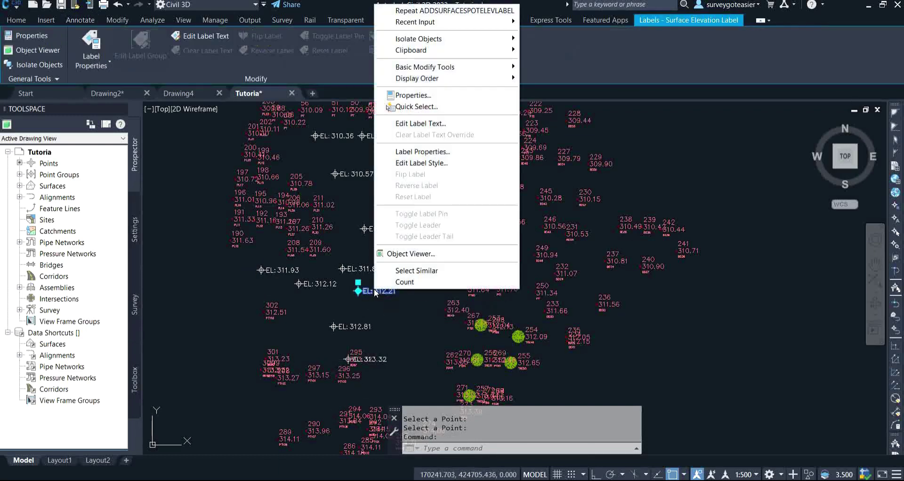
pyautogui.click(443, 162)
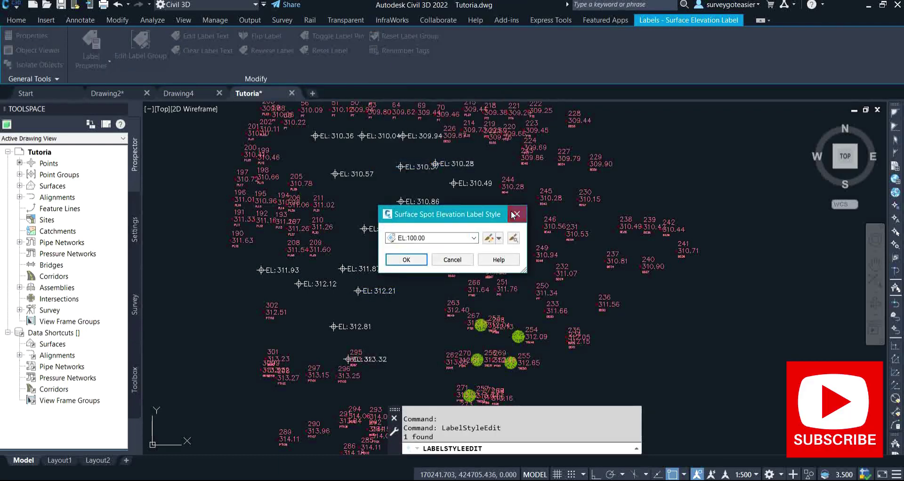
pyautogui.click(464, 263)
pyautogui.press('Escape')
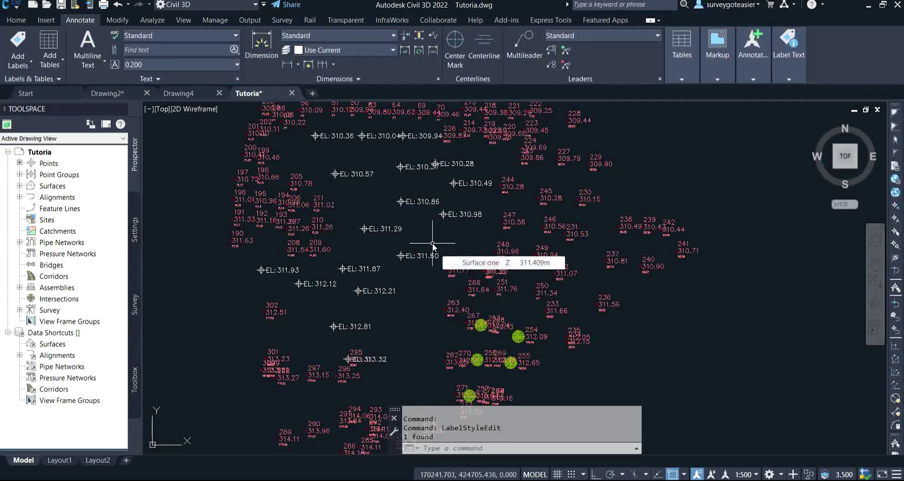
# Turn on the display of major and minor contours in Surface one's style and apply the change
pyautogui.press('Escape')
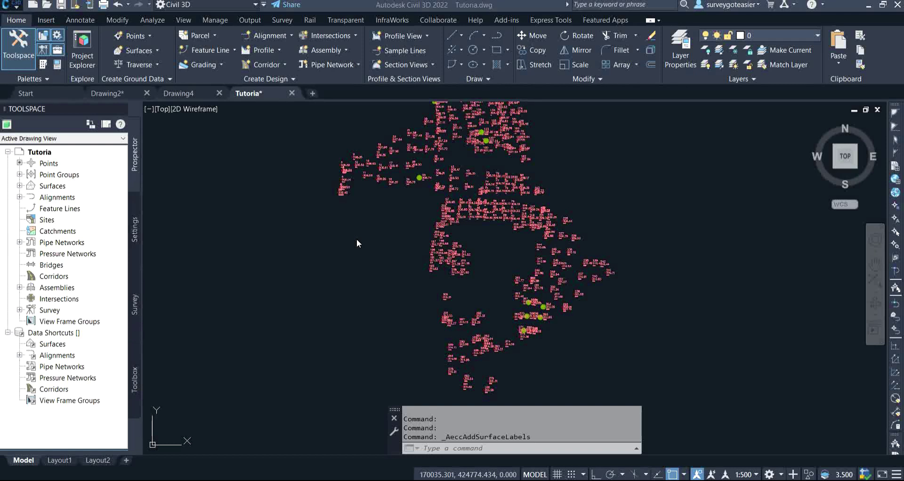
pyautogui.click(20, 186)
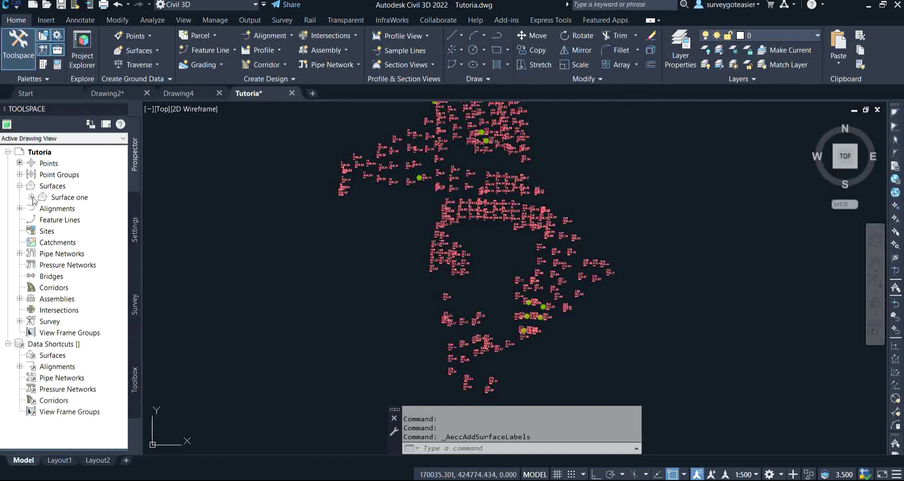
pyautogui.rightClick(68, 200)
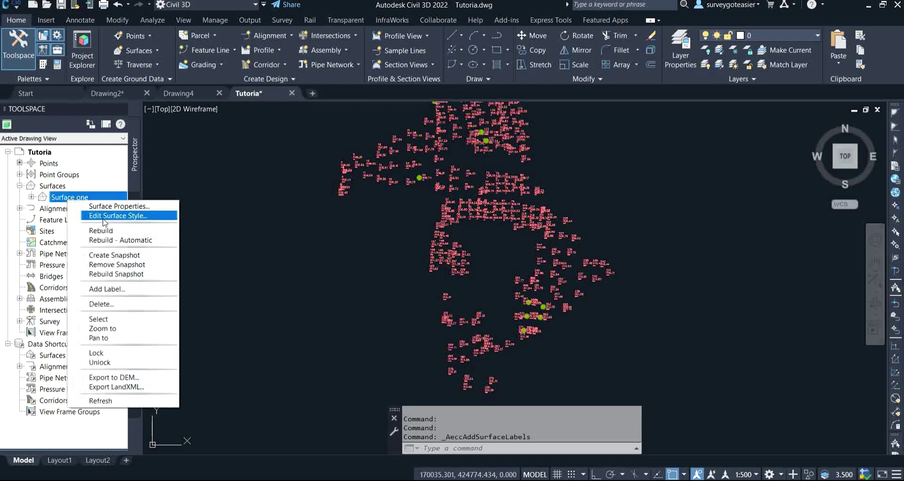
pyautogui.click(104, 216)
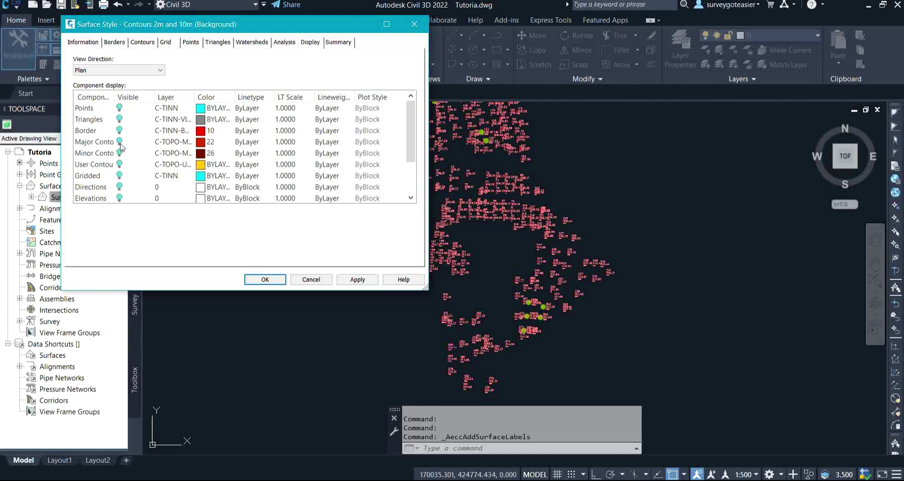
pyautogui.click(119, 141)
pyautogui.click(120, 153)
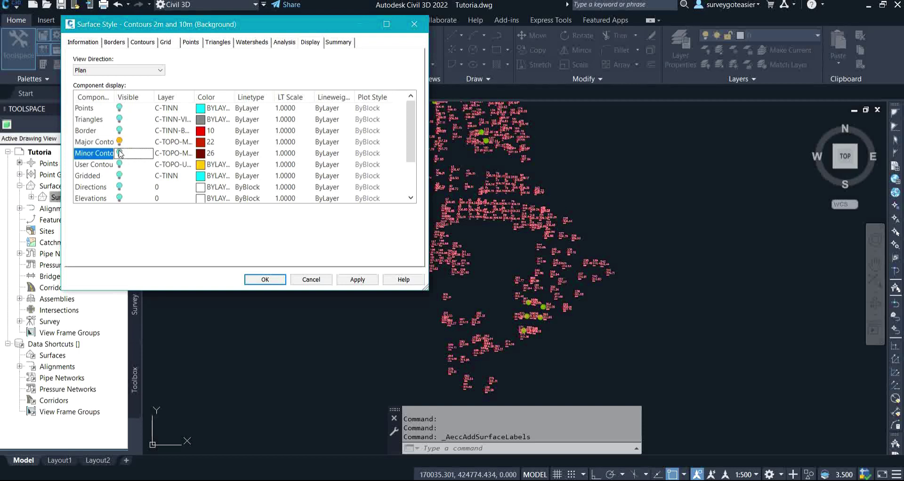
pyautogui.click(358, 282)
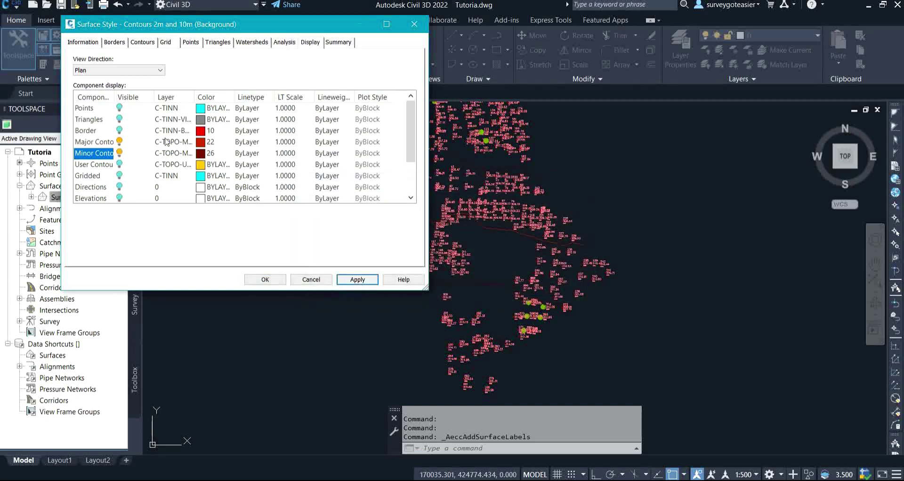
# Make the surface border visible in the surface style with color 130 and apply it
pyautogui.click(120, 130)
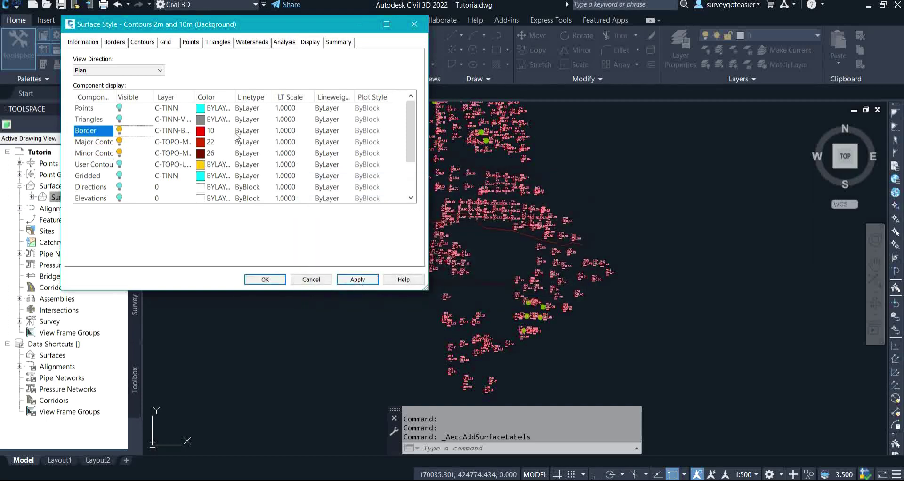
pyautogui.click(202, 130)
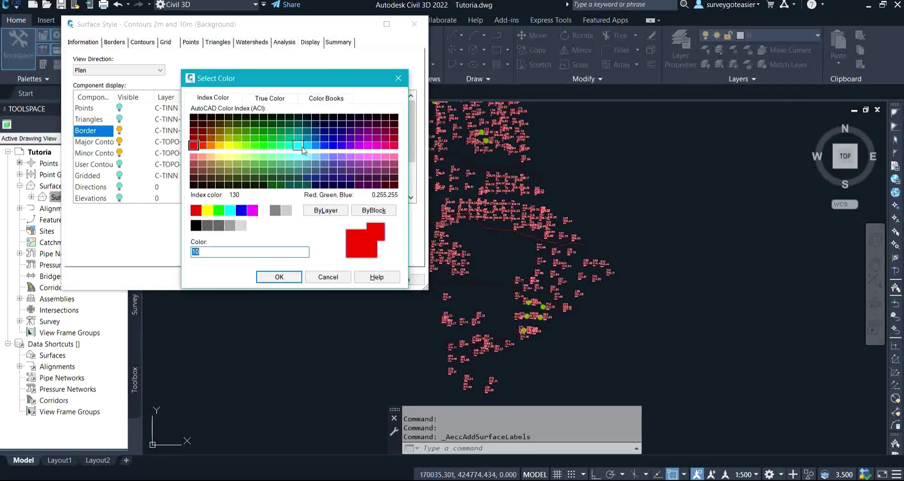
pyautogui.click(301, 148)
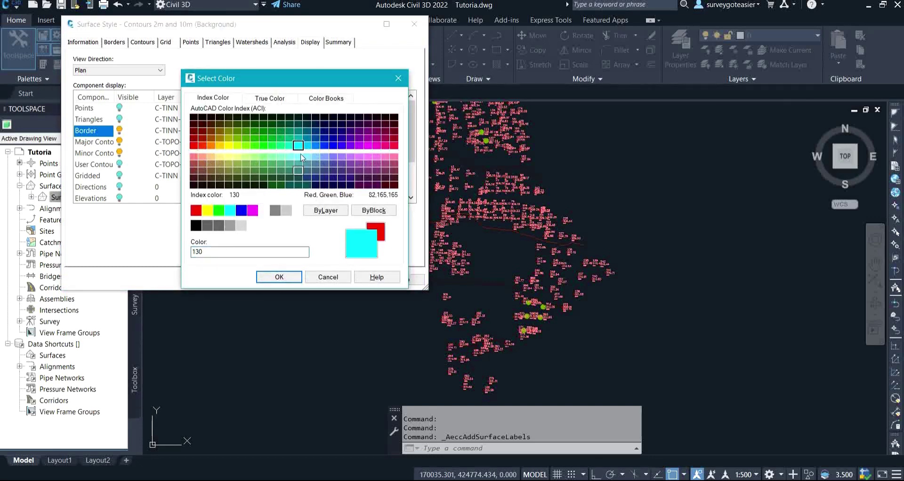
pyautogui.click(277, 277)
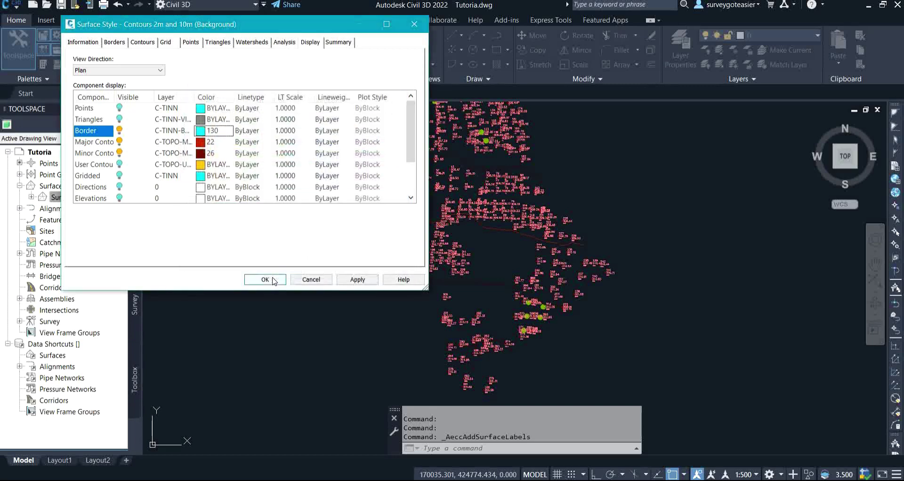
pyautogui.click(349, 281)
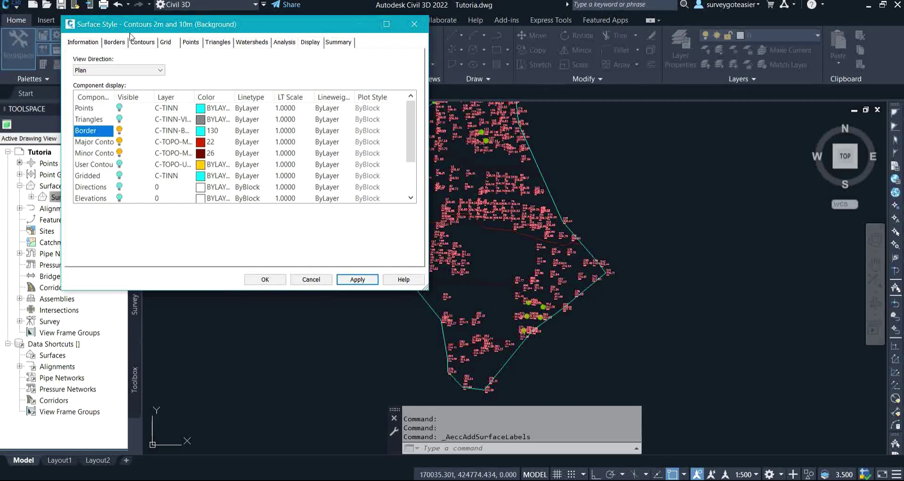
# Set the surface style's minor contour interval to 1 m and the major interval to 10 m
pyautogui.click(147, 45)
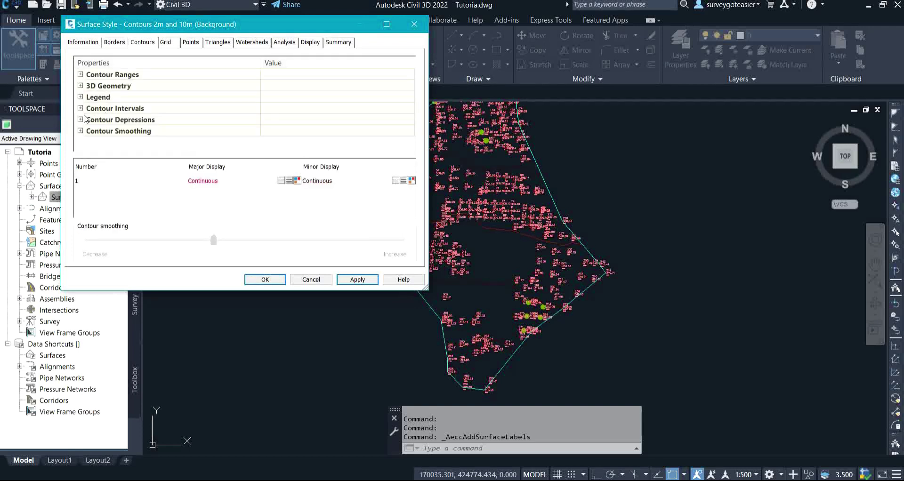
pyautogui.click(80, 108)
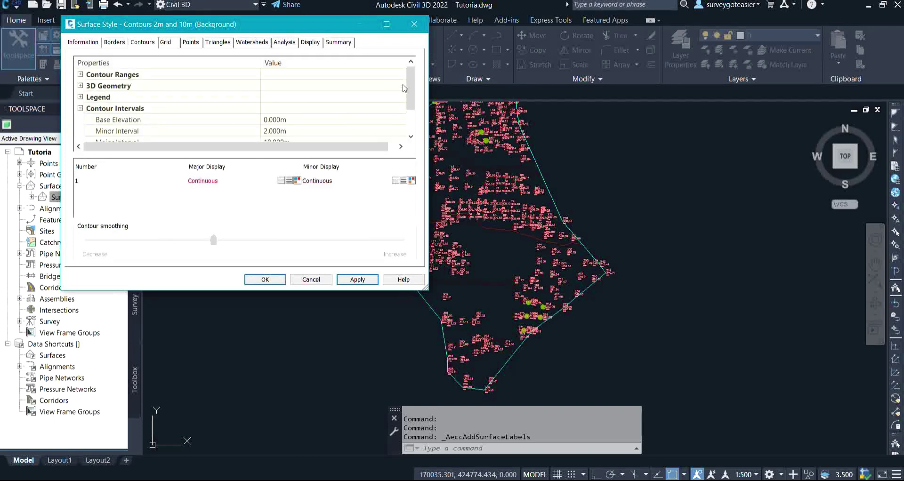
pyautogui.moveTo(409, 90); pyautogui.dragTo(410, 113)
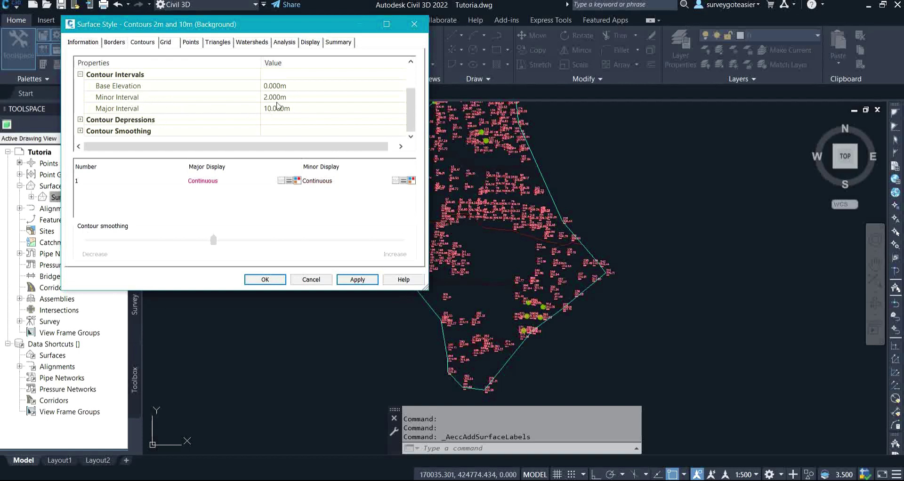
pyautogui.click(283, 98)
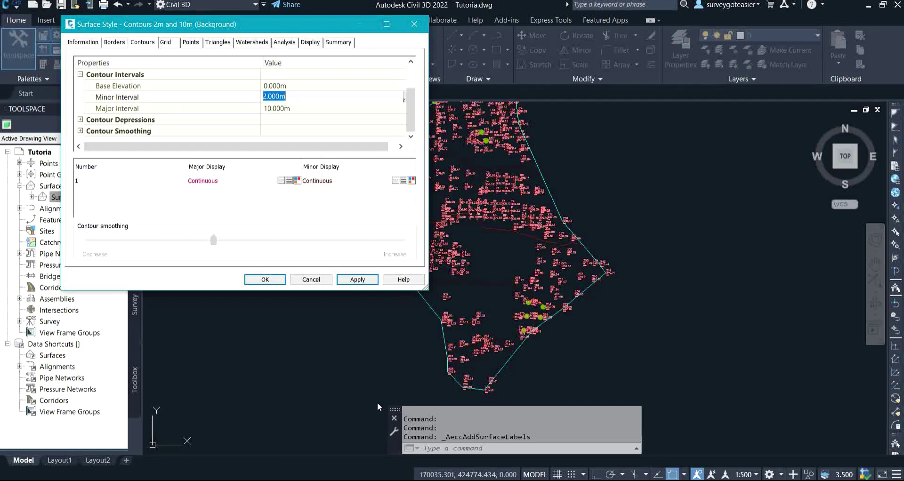
pyautogui.write('1')
pyautogui.click(283, 108)
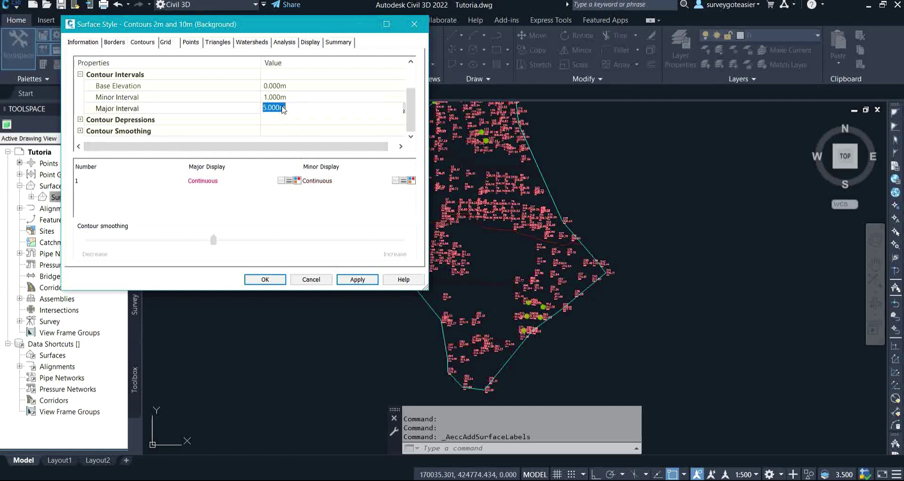
pyautogui.write('10')
pyautogui.press('Return')
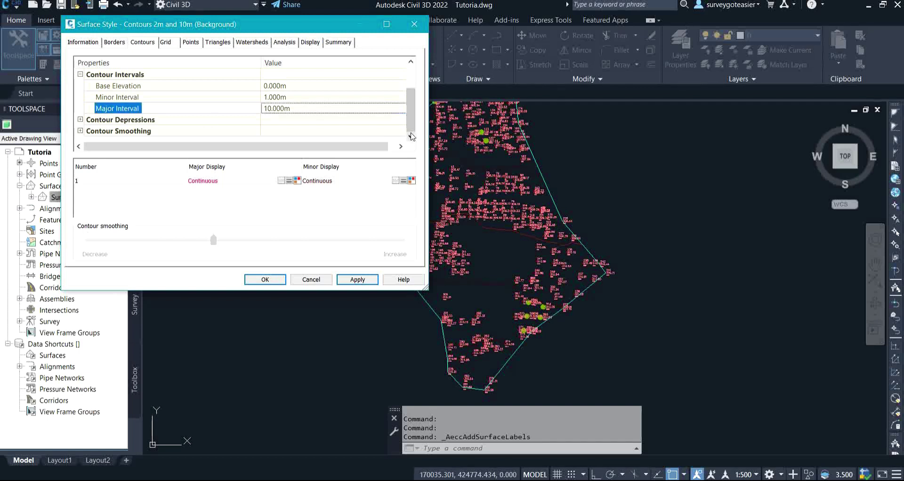
# Enable Smooth Contours in the surface style and raise the smoothing amount to slightly above the middle of its range
pyautogui.click(80, 131)
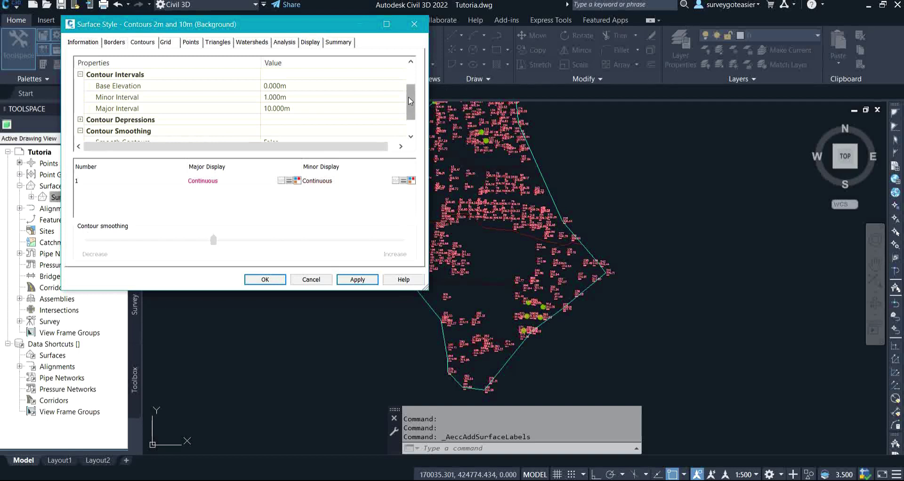
pyautogui.moveTo(409, 101); pyautogui.dragTo(416, 133)
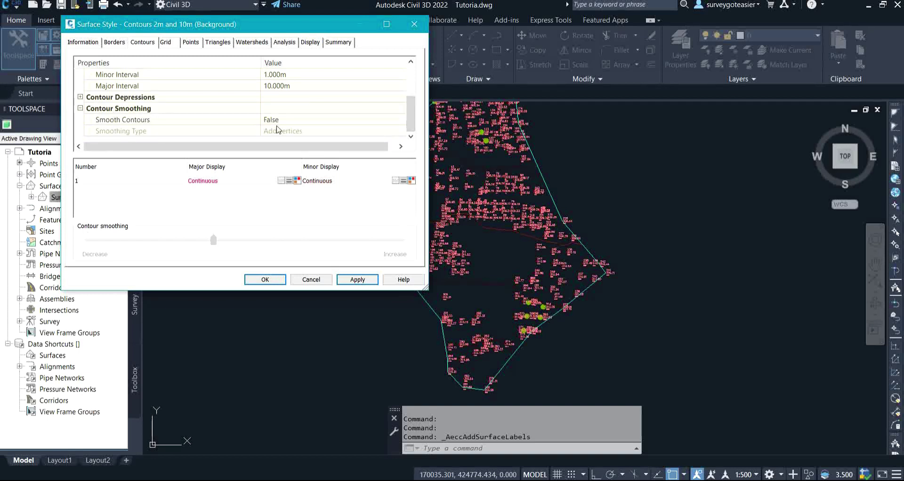
pyautogui.click(276, 126)
pyautogui.click(276, 127)
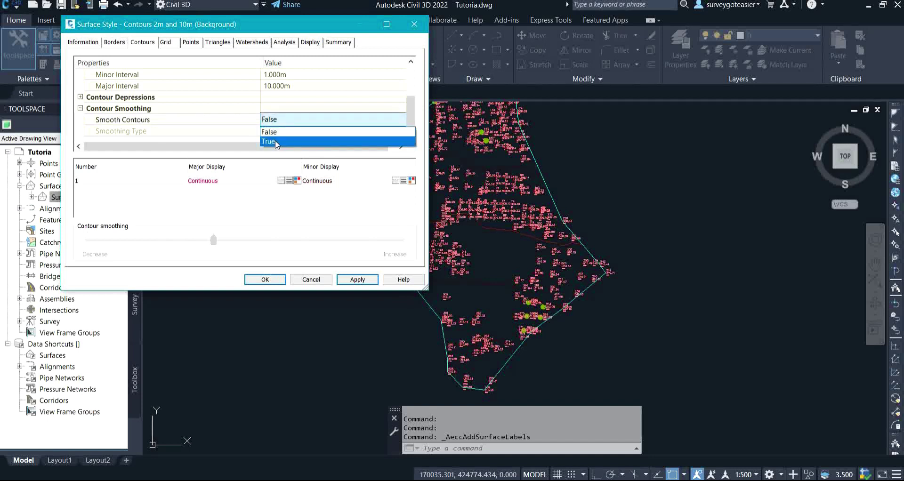
pyautogui.click(277, 130)
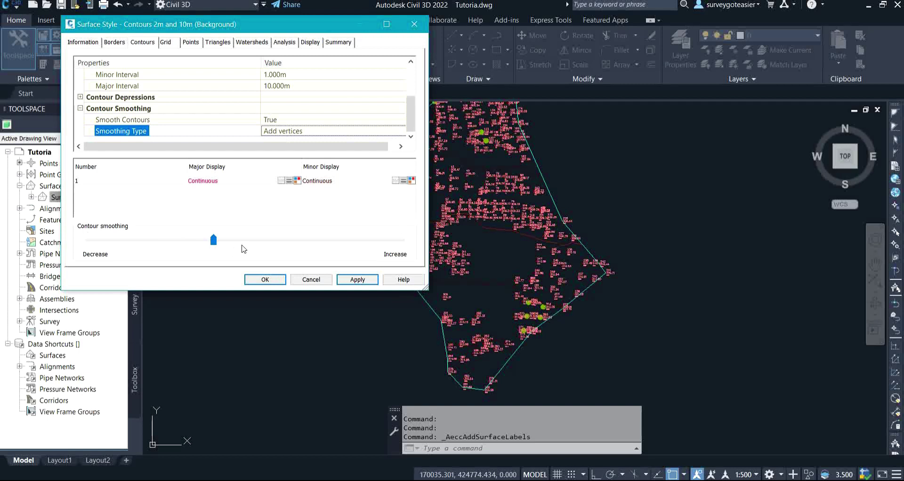
pyautogui.click(286, 240)
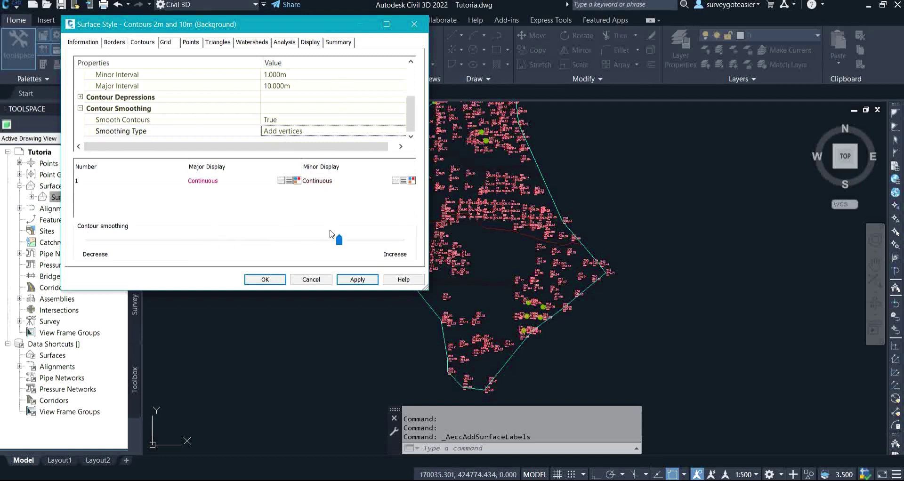
pyautogui.click(328, 239)
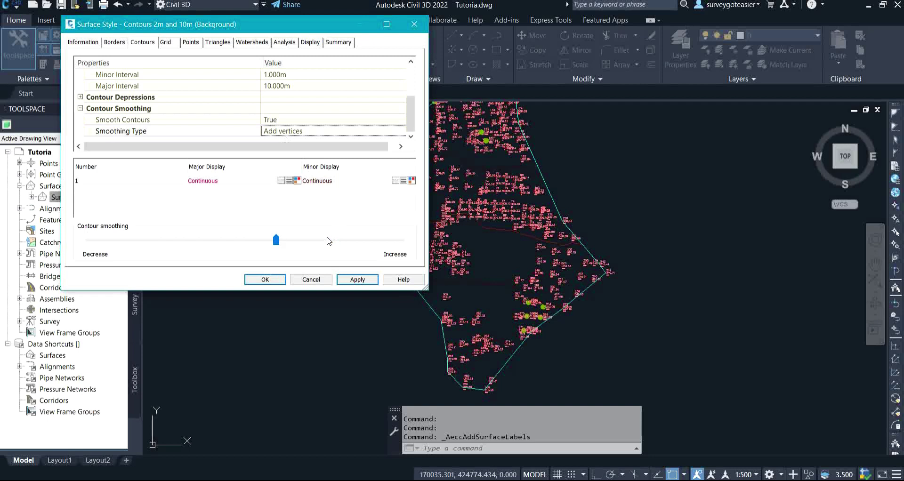
# Change the contour smoothing type to Spline curve, then apply and accept the surface style
pyautogui.click(290, 131)
pyautogui.click(291, 131)
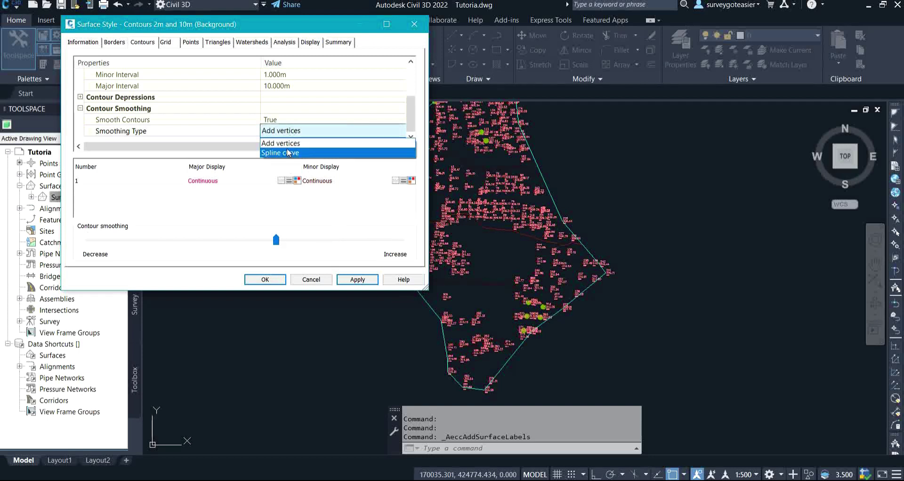
pyautogui.click(288, 151)
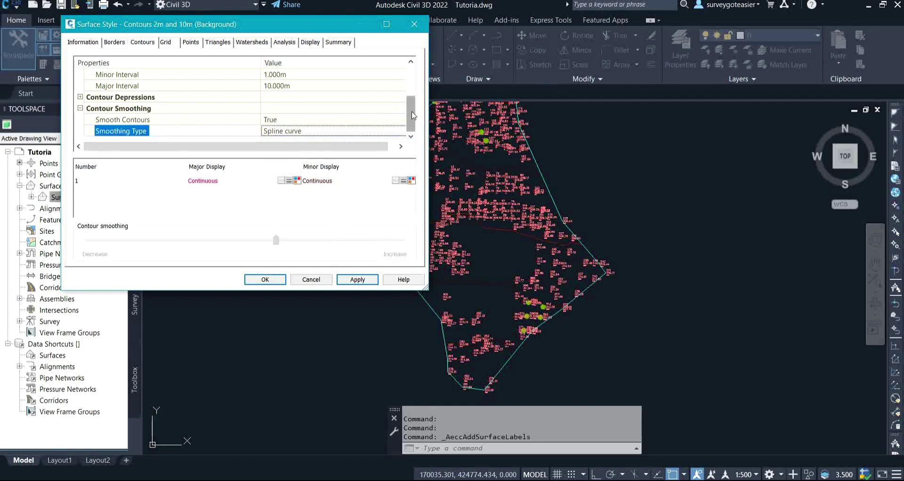
pyautogui.moveTo(413, 115); pyautogui.dragTo(416, 84)
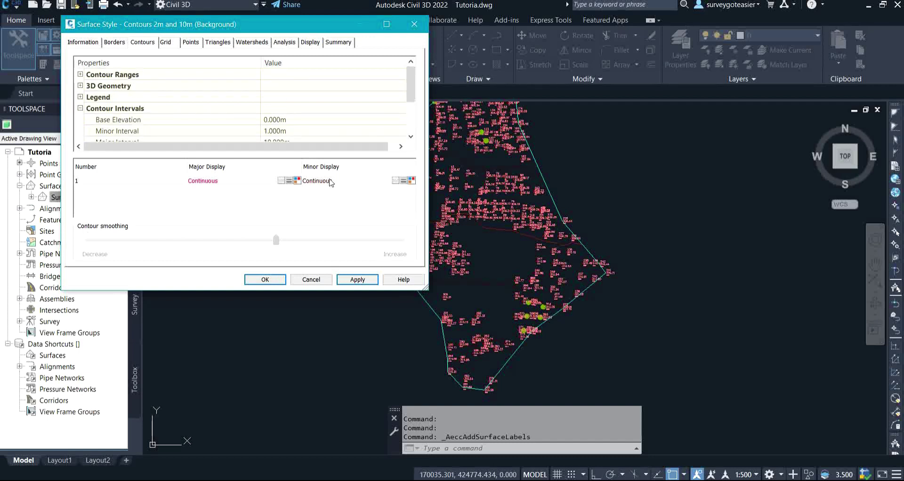
pyautogui.click(341, 281)
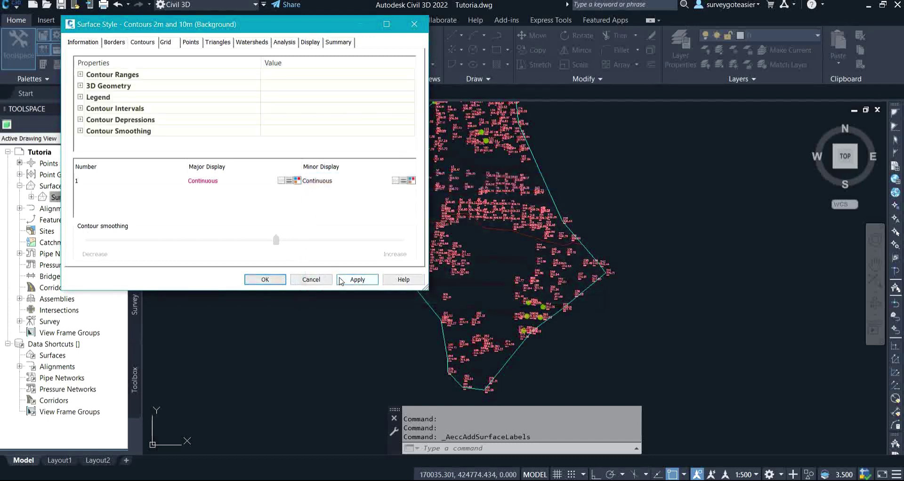
pyautogui.moveTo(292, 24); pyautogui.dragTo(233, 123)
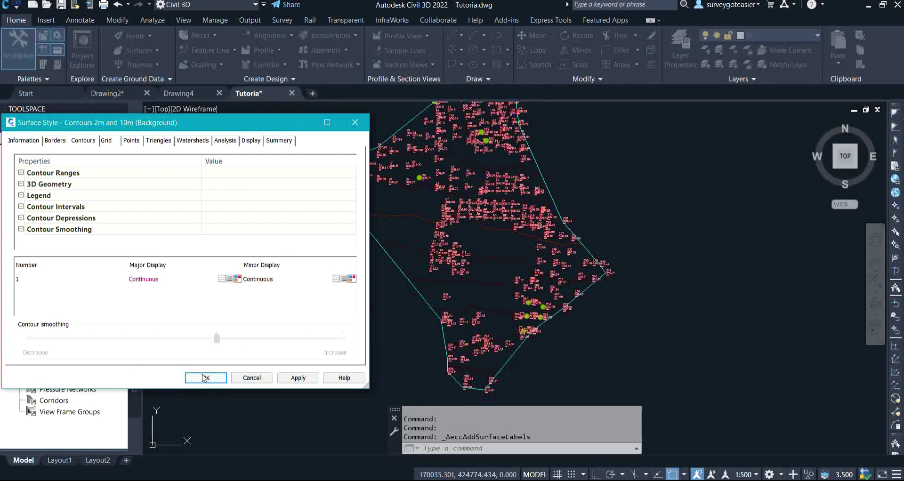
pyautogui.click(204, 378)
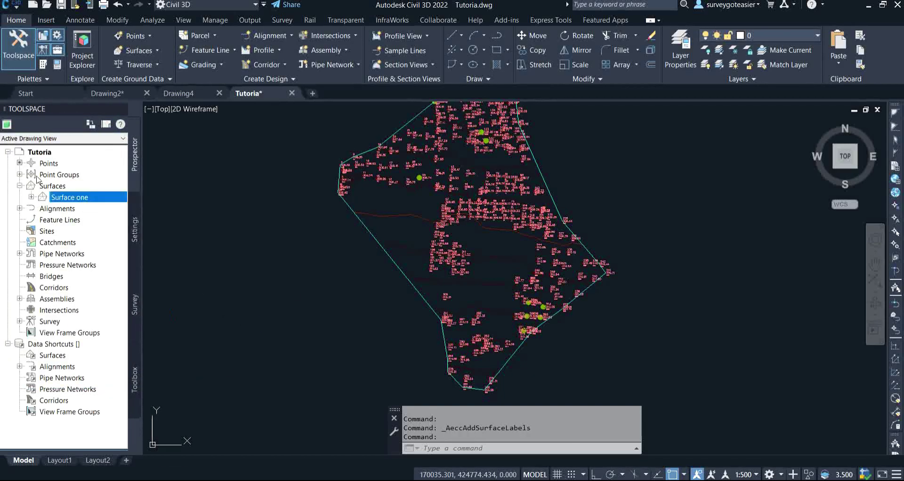
# Open the properties of the DATA point group and set its point label style to <none>
pyautogui.click(19, 175)
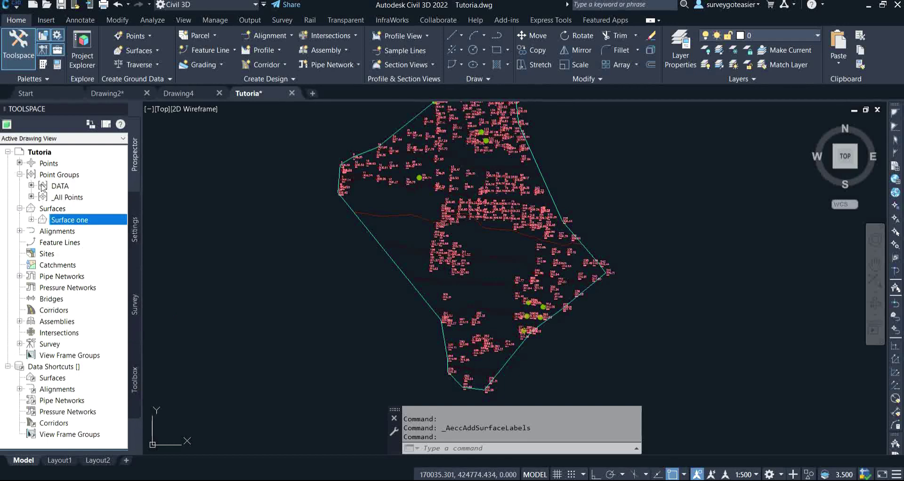
pyautogui.click(65, 187)
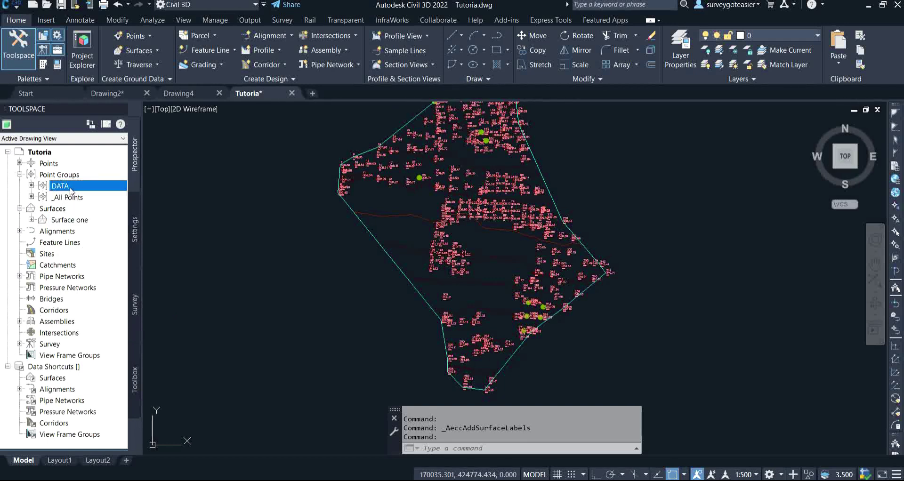
pyautogui.rightClick(67, 186)
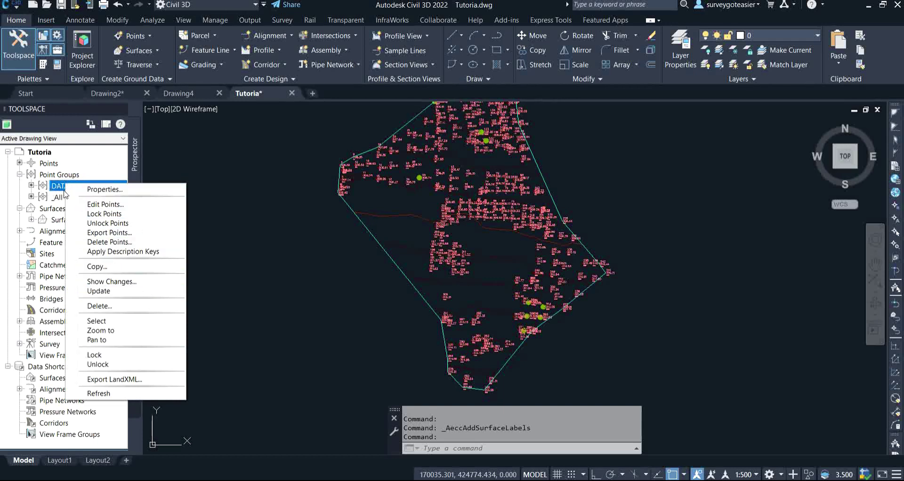
pyautogui.click(88, 190)
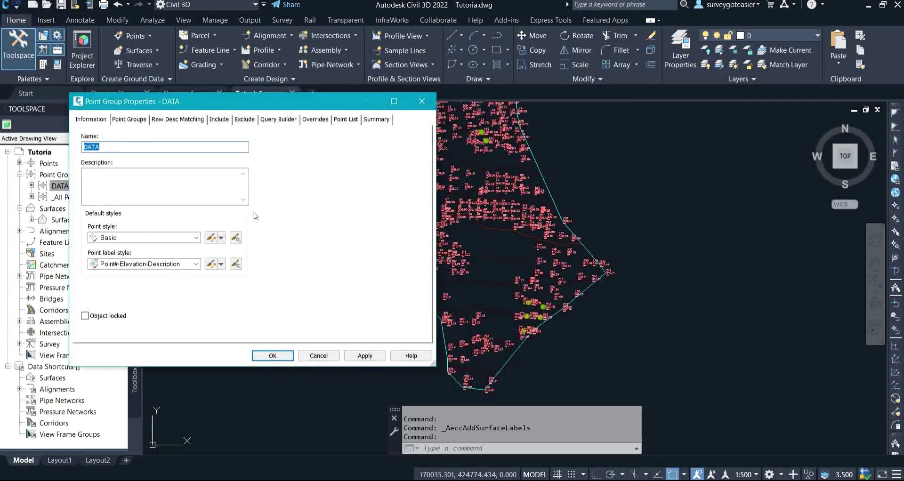
pyautogui.click(195, 264)
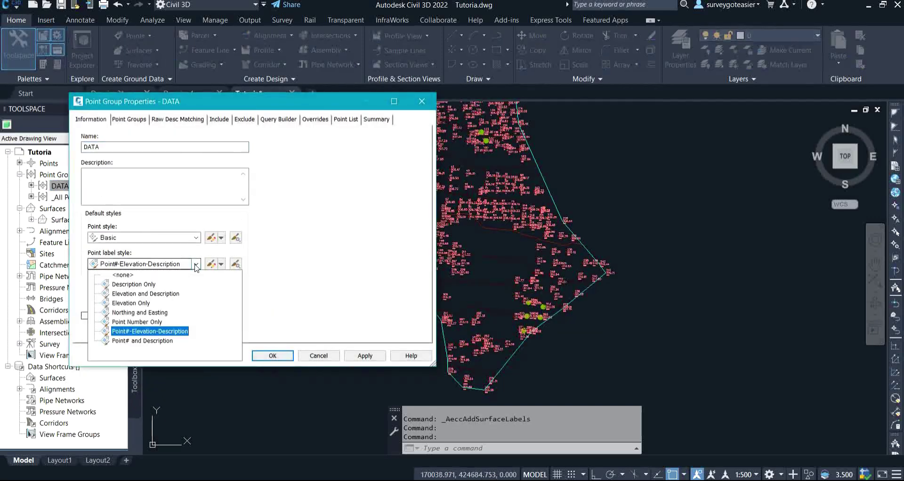
pyautogui.click(122, 275)
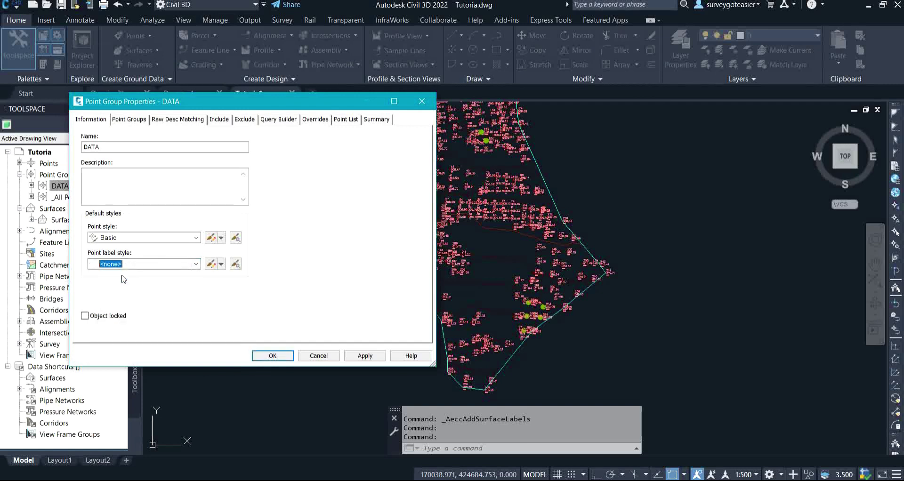
# Set the DATA point group's point style to <none>, then apply and accept the properties
pyautogui.click(195, 238)
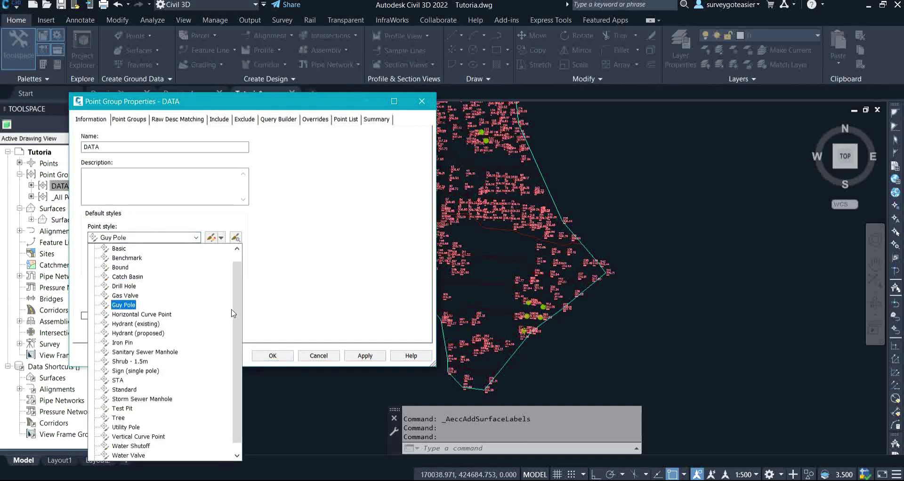
pyautogui.scroll(1, 235, 312)
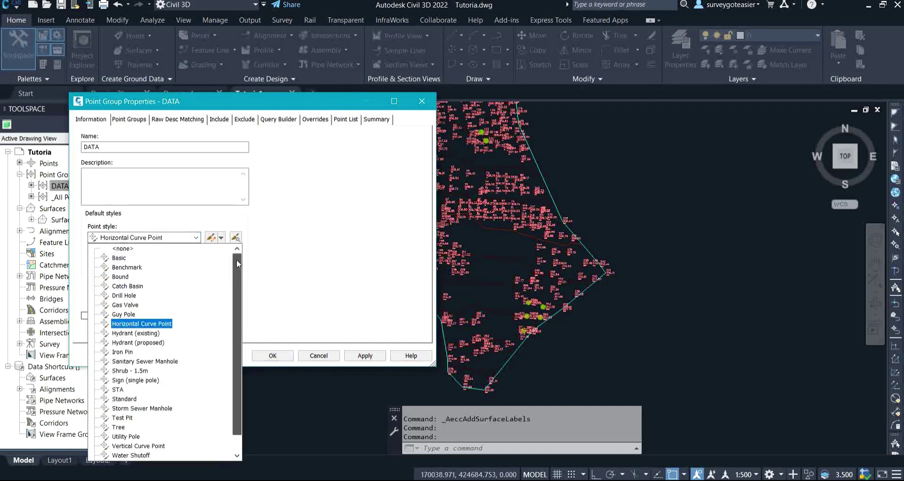
pyautogui.click(117, 249)
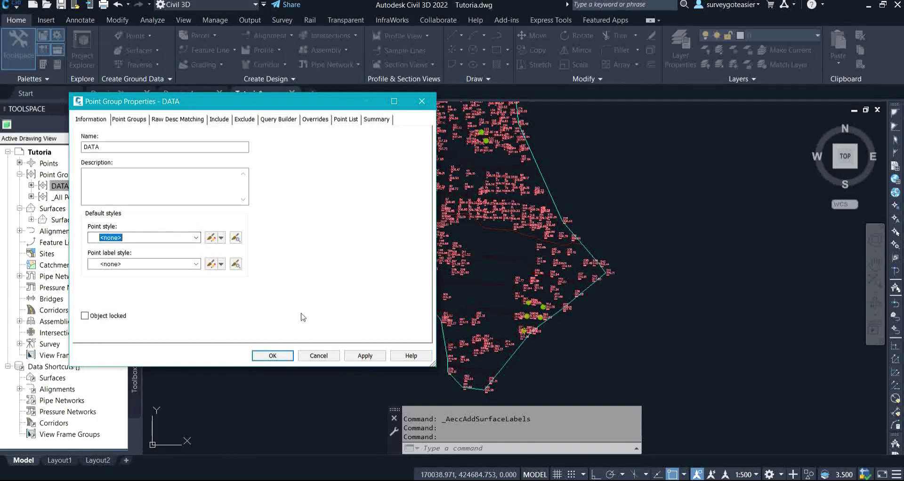
pyautogui.click(367, 357)
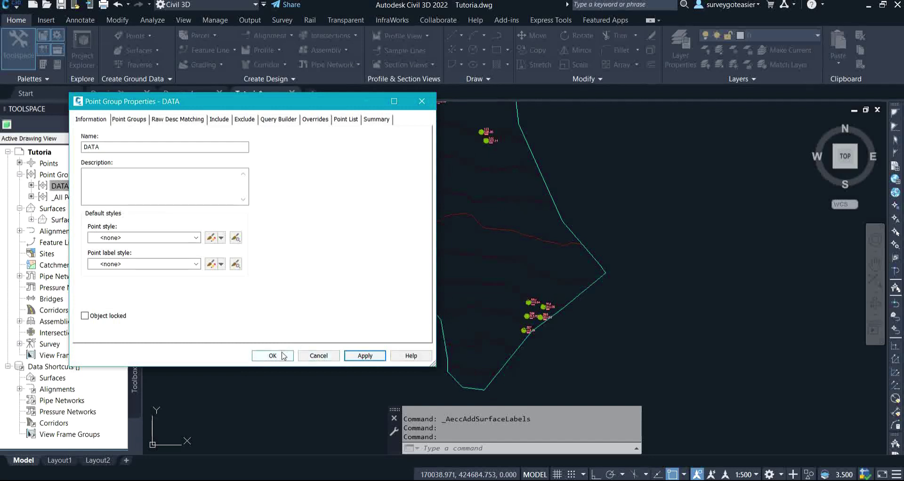
pyautogui.click(284, 356)
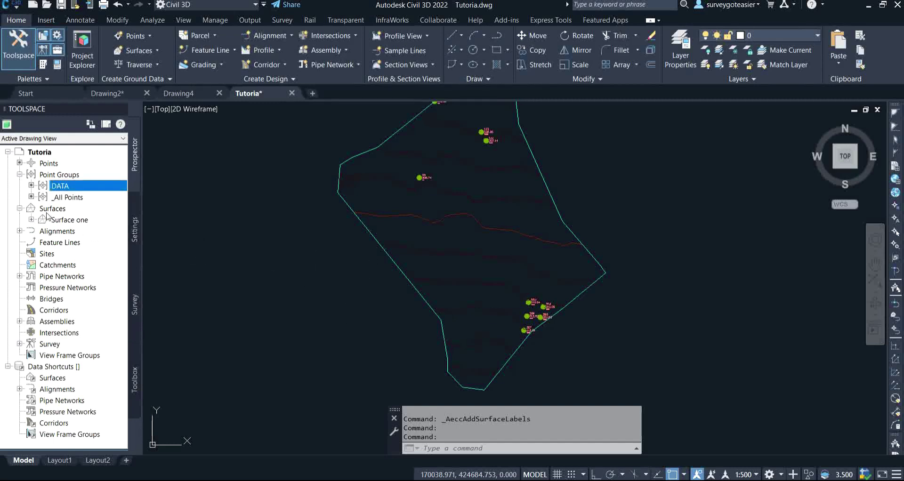
# Start a Smooth Surface edit on the definition of Surface one, using grid-based output locations
pyautogui.click(32, 220)
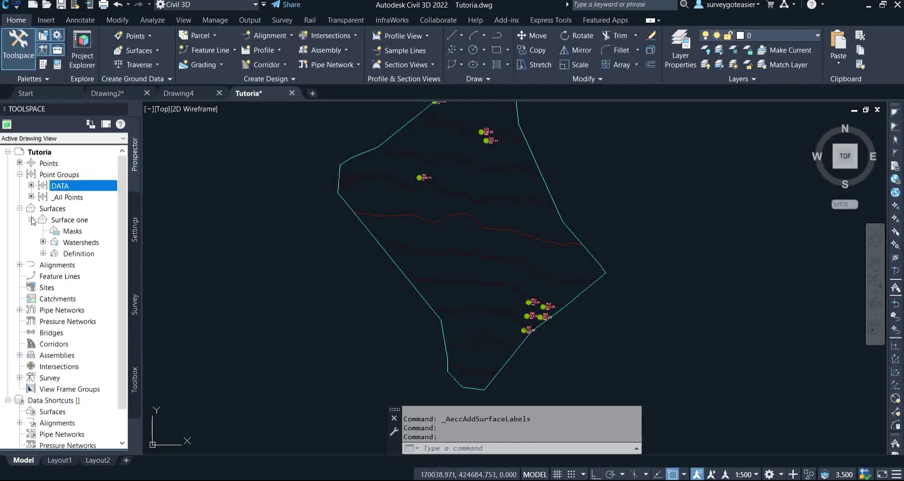
pyautogui.click(43, 254)
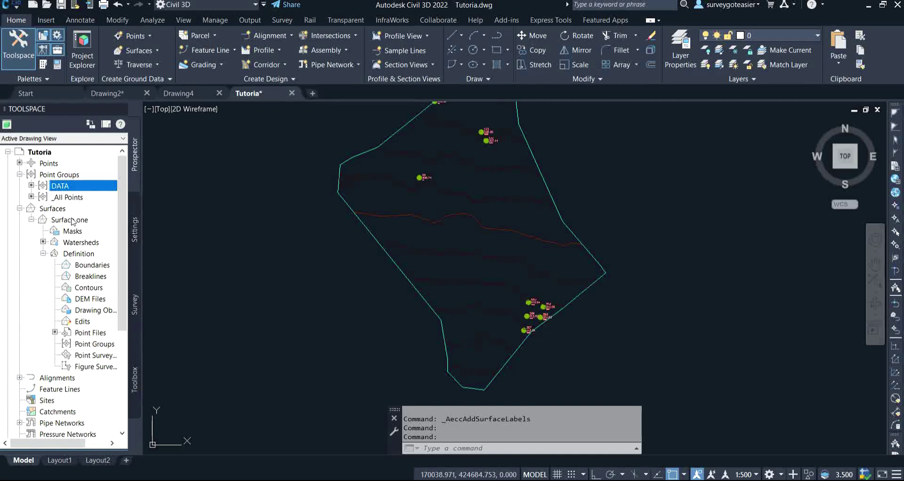
pyautogui.rightClick(83, 321)
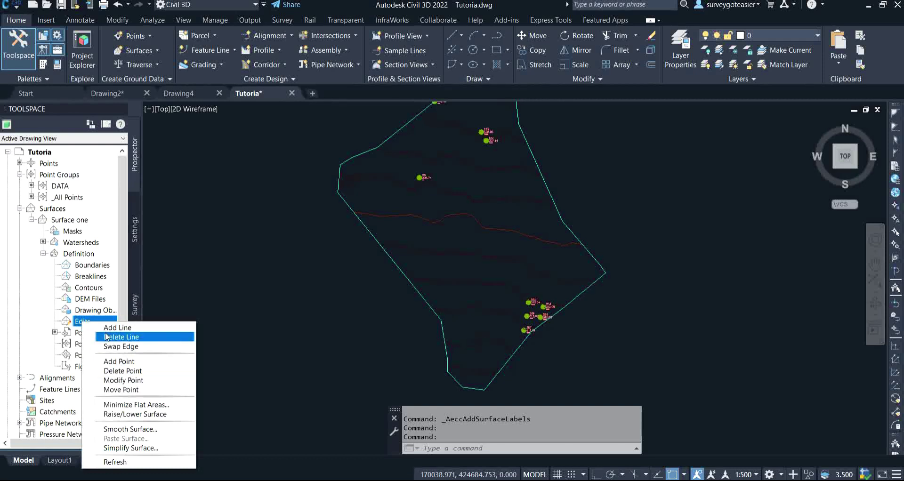
pyautogui.click(132, 429)
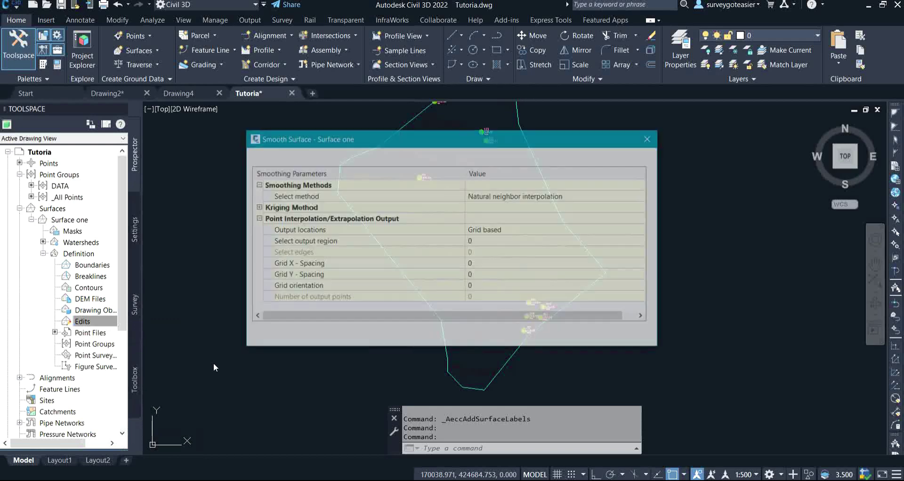
pyautogui.click(503, 232)
pyautogui.click(497, 234)
pyautogui.click(497, 235)
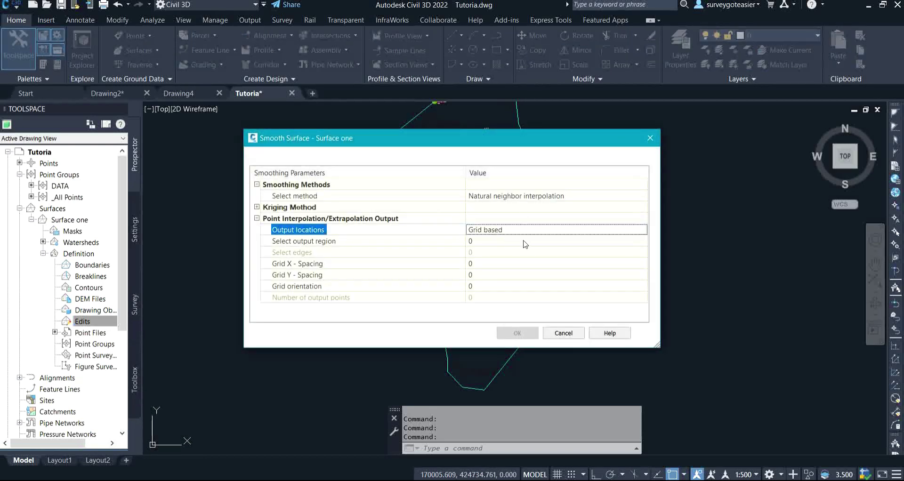
# Choose the entire surface as the output region for the smoothing
pyautogui.click(550, 241)
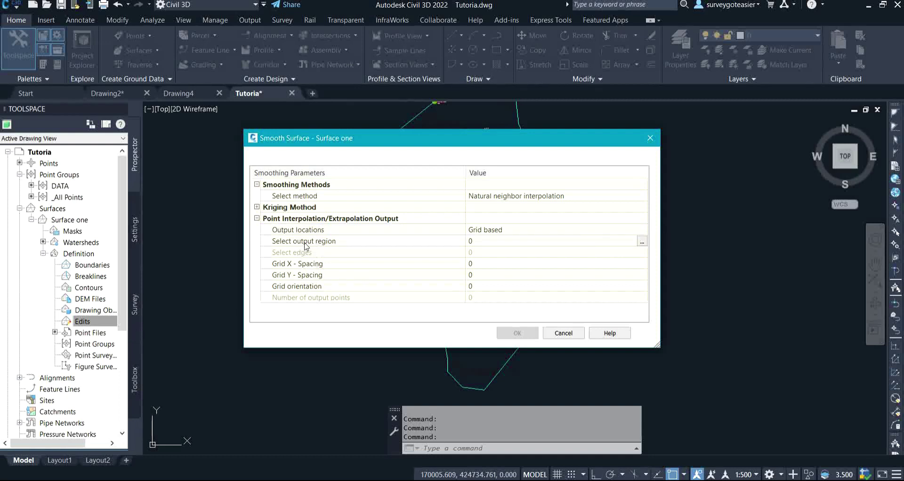
pyautogui.click(641, 241)
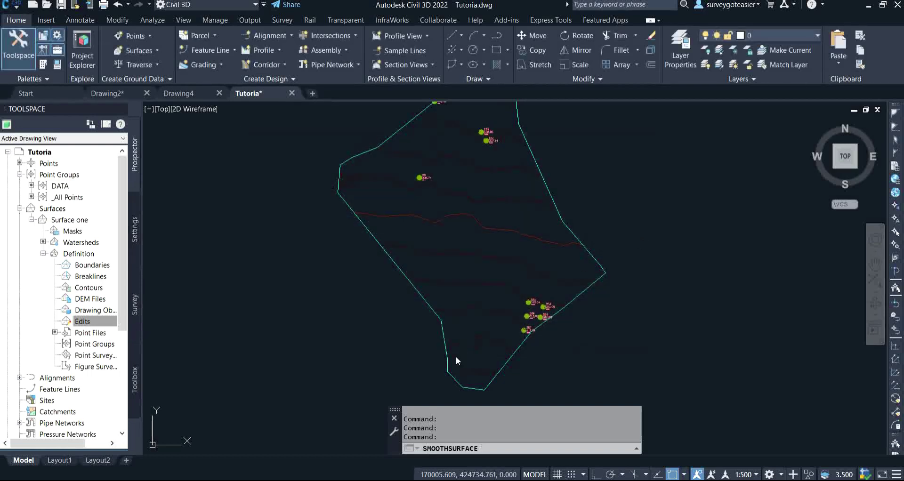
pyautogui.click(576, 296)
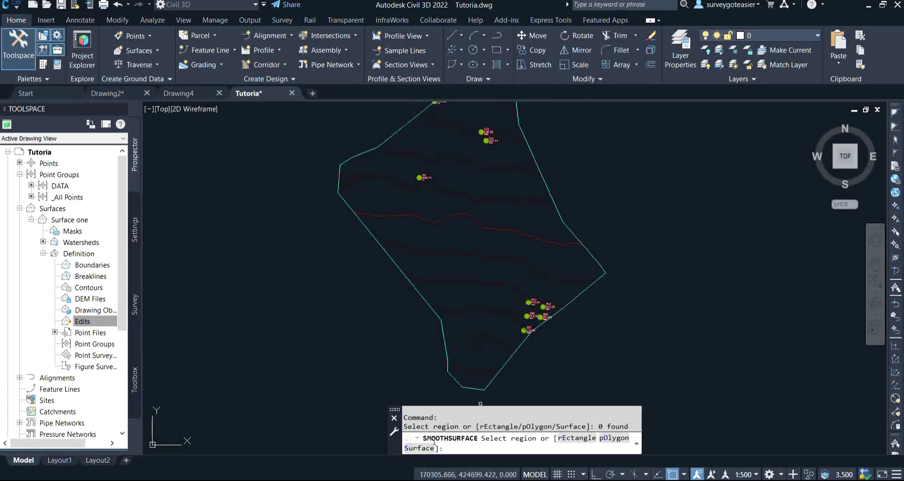
pyautogui.click(418, 448)
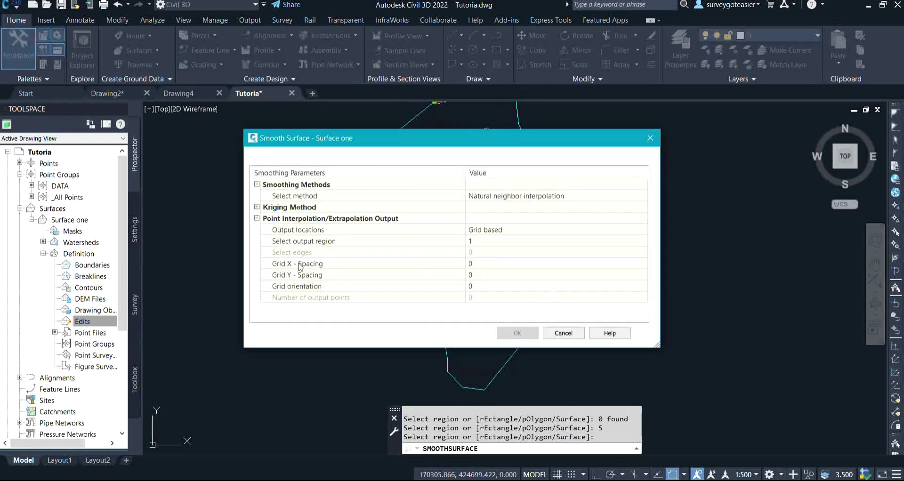
# Set the smoothing grid's X and Y spacing to 10, keep grid-based output, and smooth the surface
pyautogui.click(518, 267)
pyautogui.write('10')
pyautogui.press('Return')
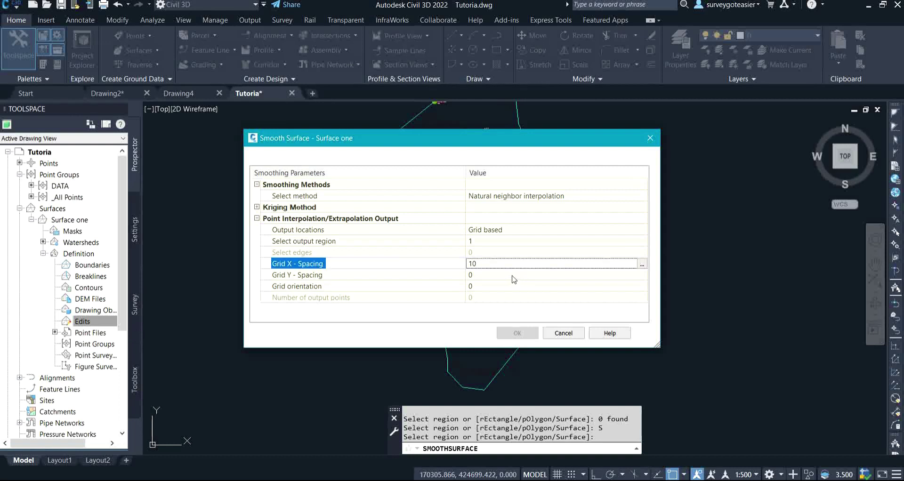
pyautogui.click(512, 277)
pyautogui.write('1')
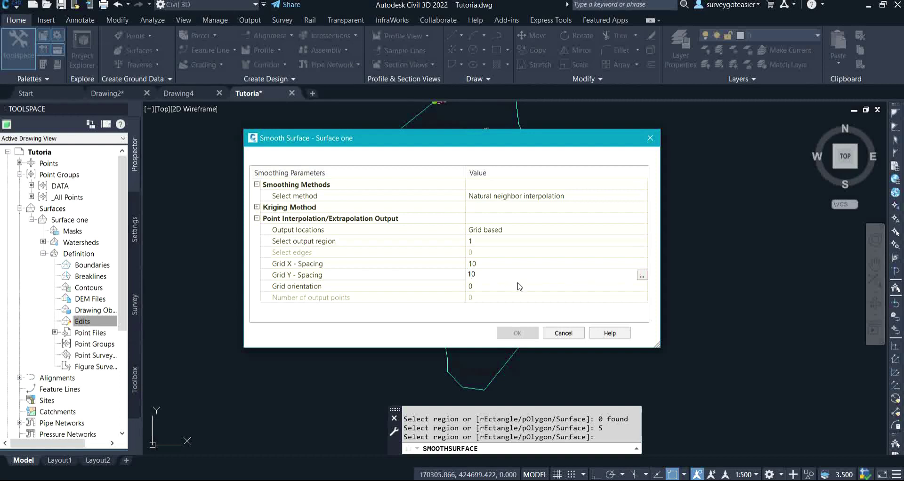
pyautogui.press('Return')
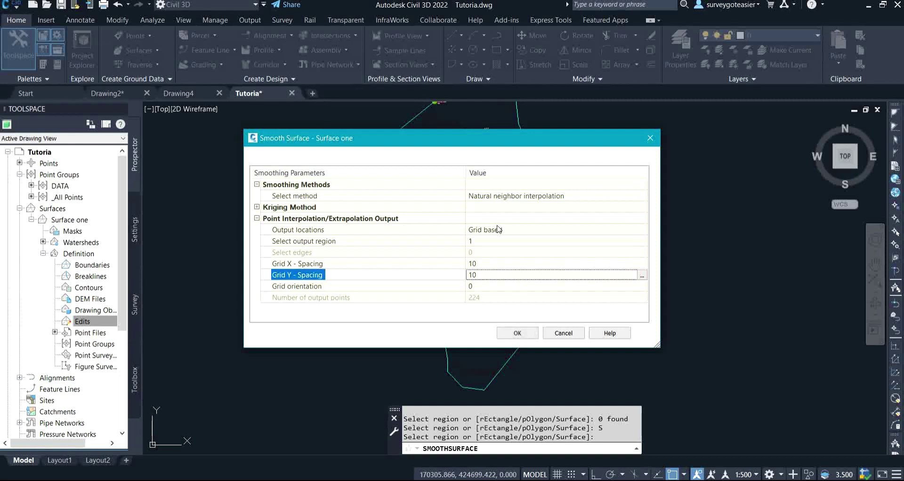
pyautogui.click(508, 231)
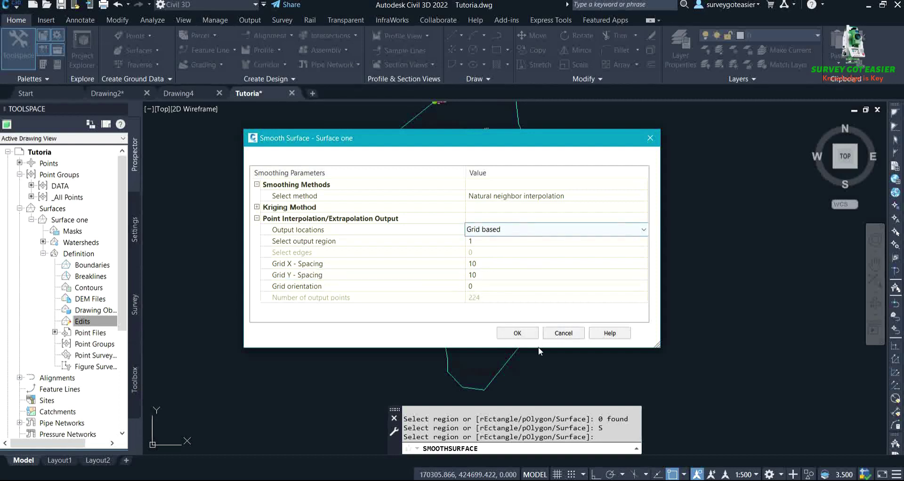
pyautogui.click(518, 333)
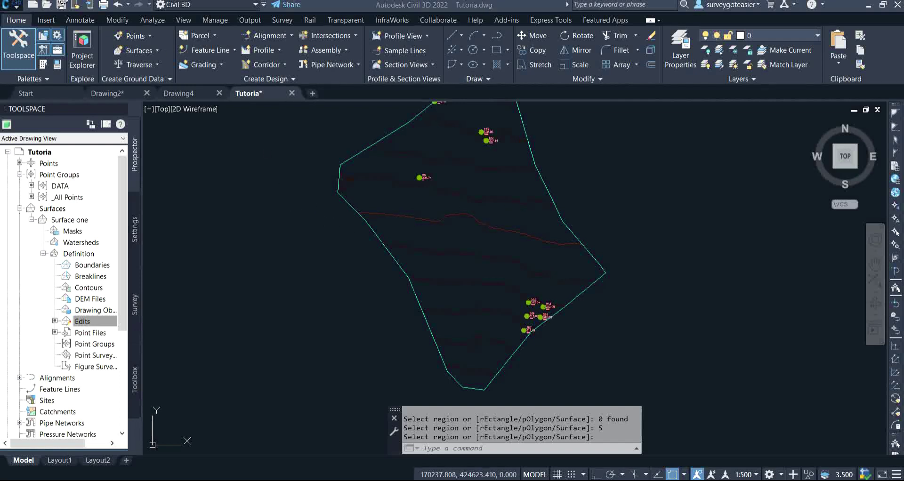
# Start adding surface labels and set the label type to Contour - Single
pyautogui.click(91, 17)
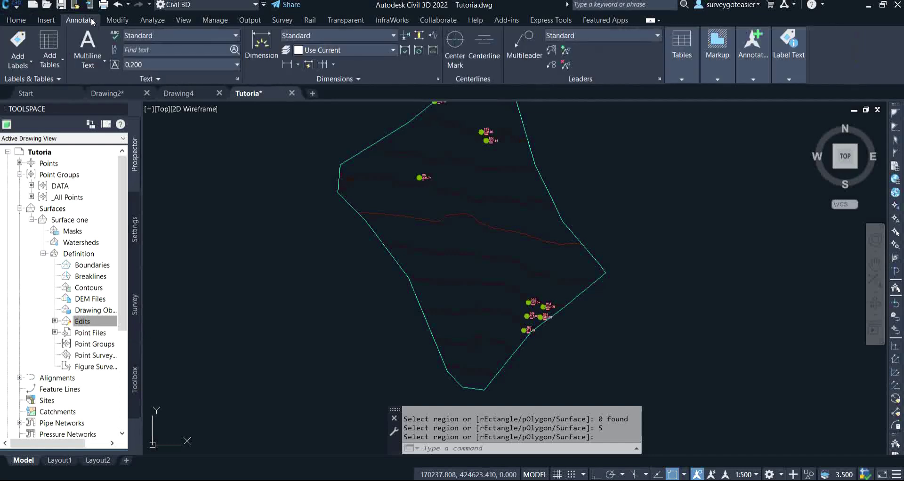
pyautogui.click(20, 62)
pyautogui.moveTo(36, 80)
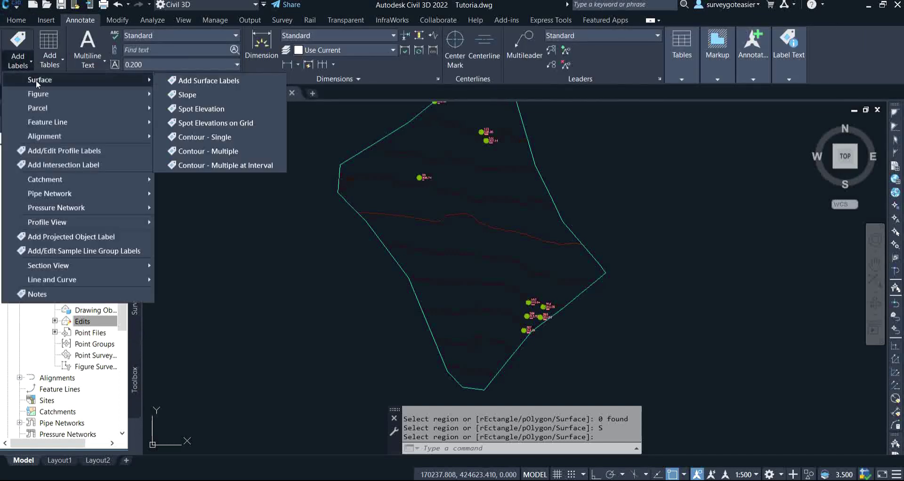
pyautogui.click(202, 80)
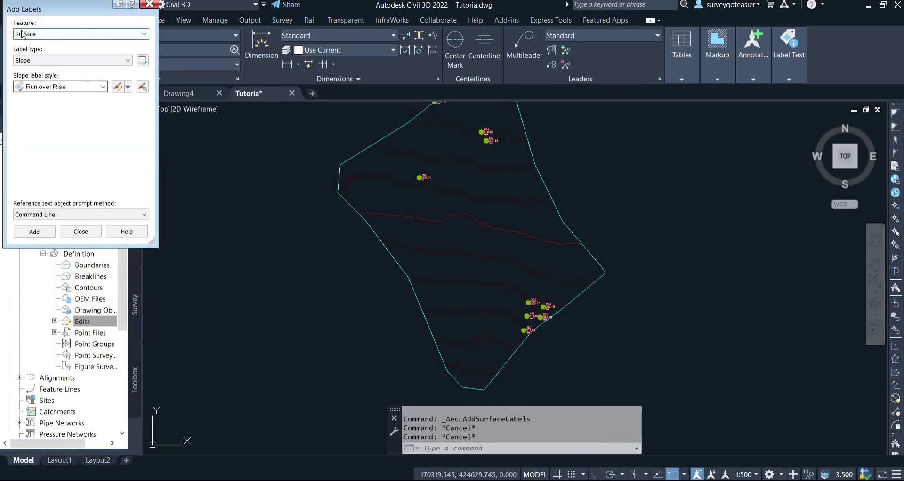
pyautogui.click(26, 62)
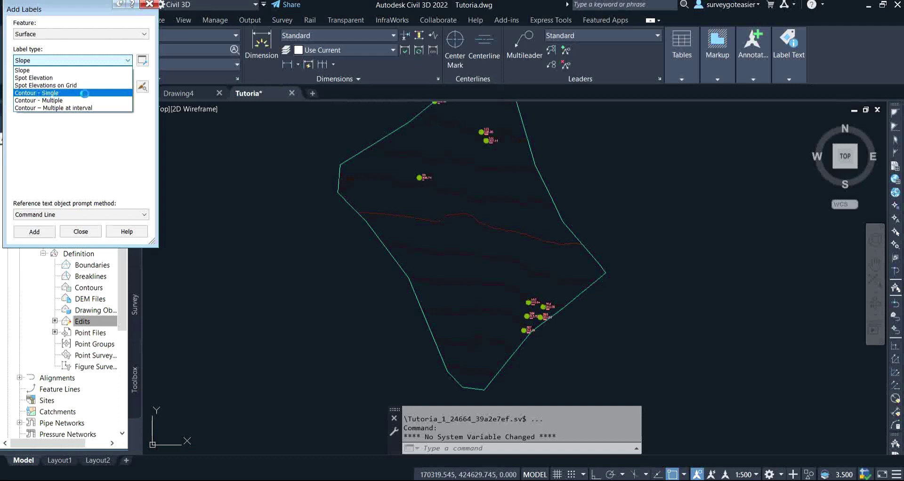
pyautogui.click(84, 93)
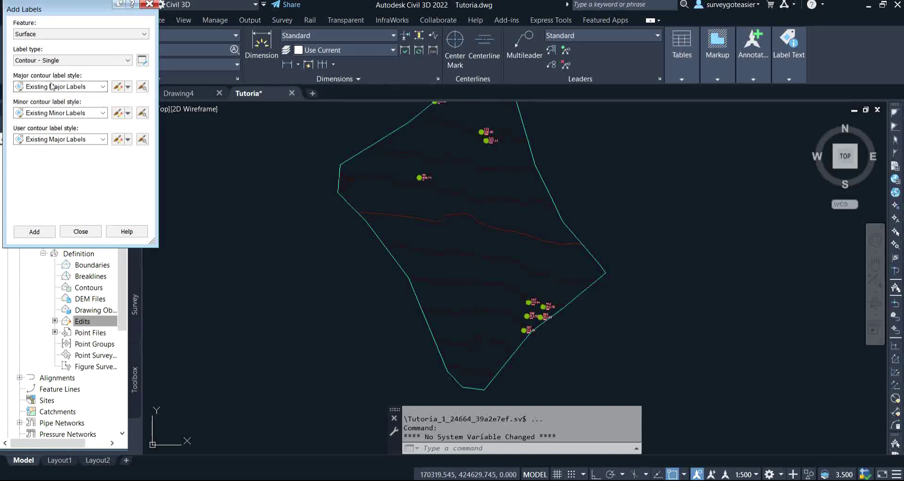
# Edit the Existing Major Labels contour label style and set the Surface Elevation text height to 3 mm
pyautogui.click(117, 87)
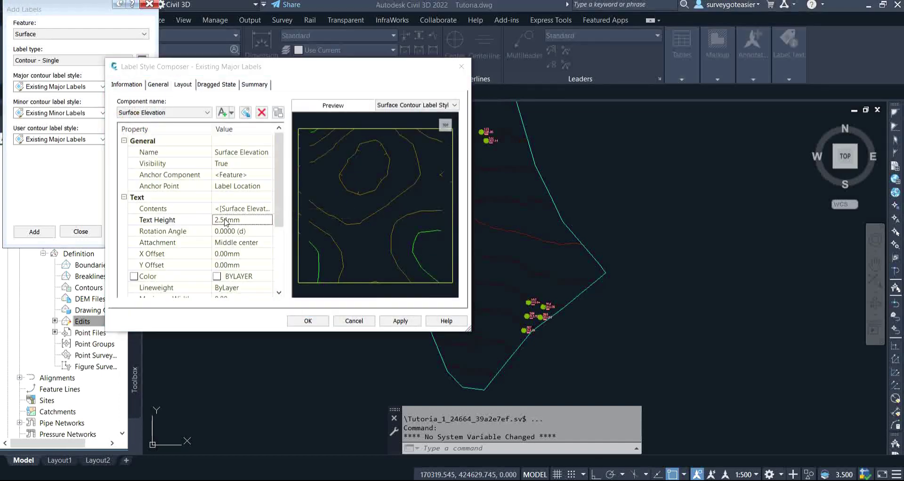
pyautogui.click(225, 221)
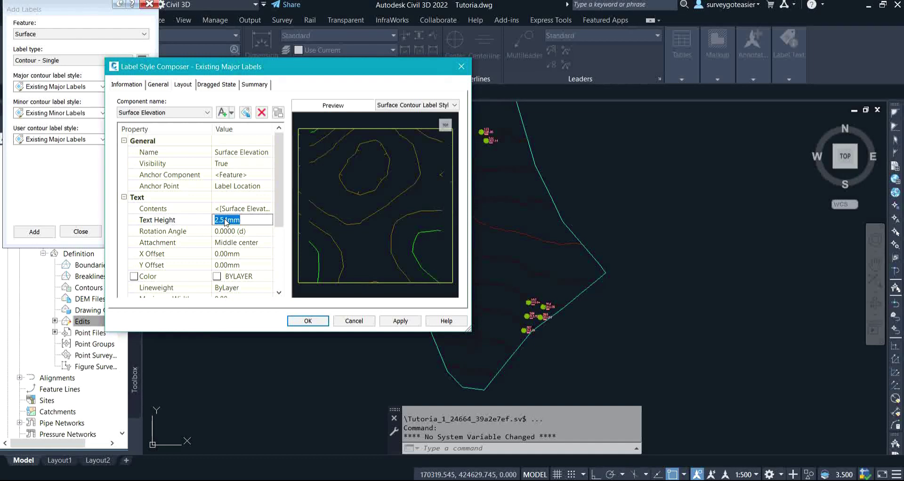
pyautogui.write('3')
pyautogui.click(257, 232)
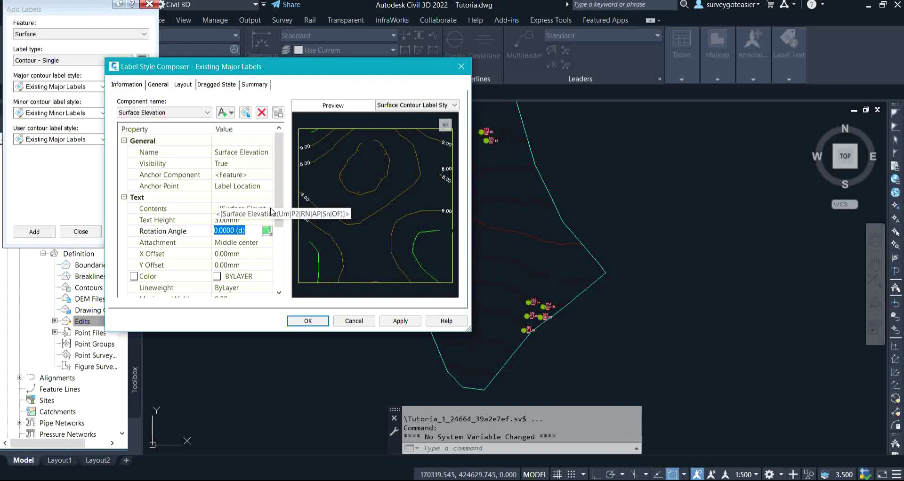
# Open the Surface Elevation contents of the Existing Major Labels style and set the whole text's font to Times New Roman
pyautogui.click(271, 211)
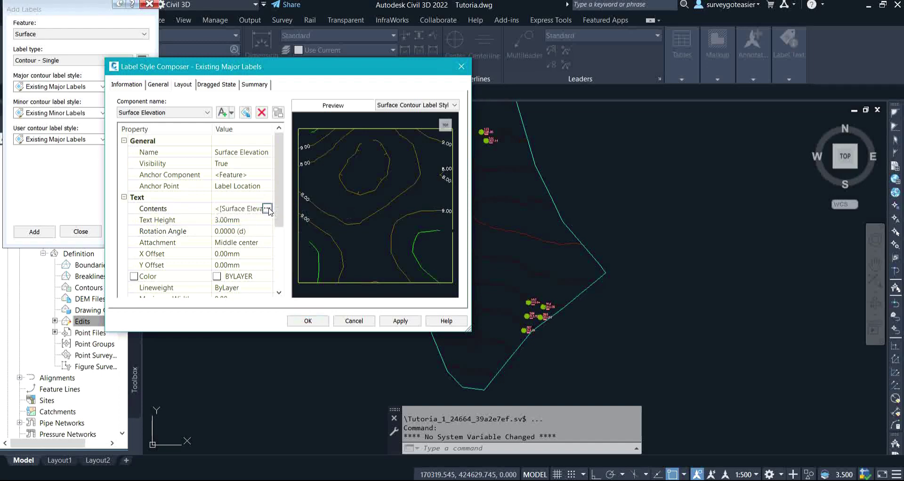
pyautogui.click(268, 209)
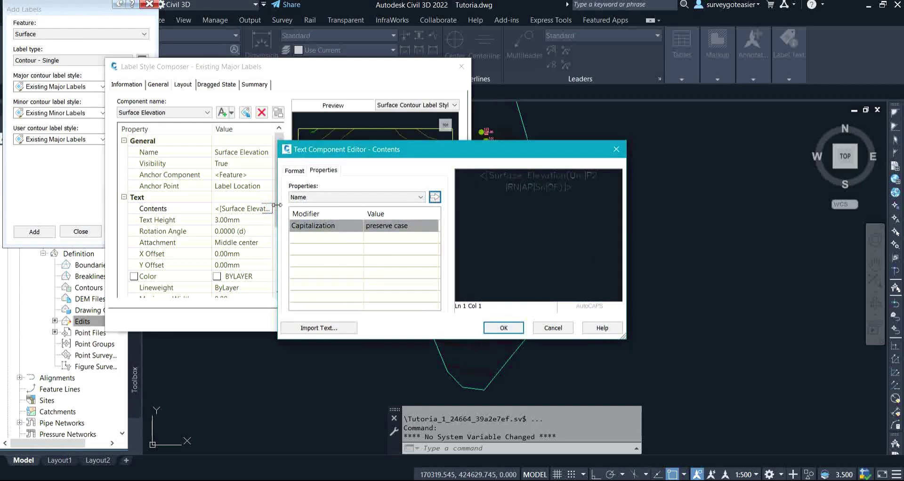
pyautogui.doubleClick(499, 191)
pyautogui.click(500, 191)
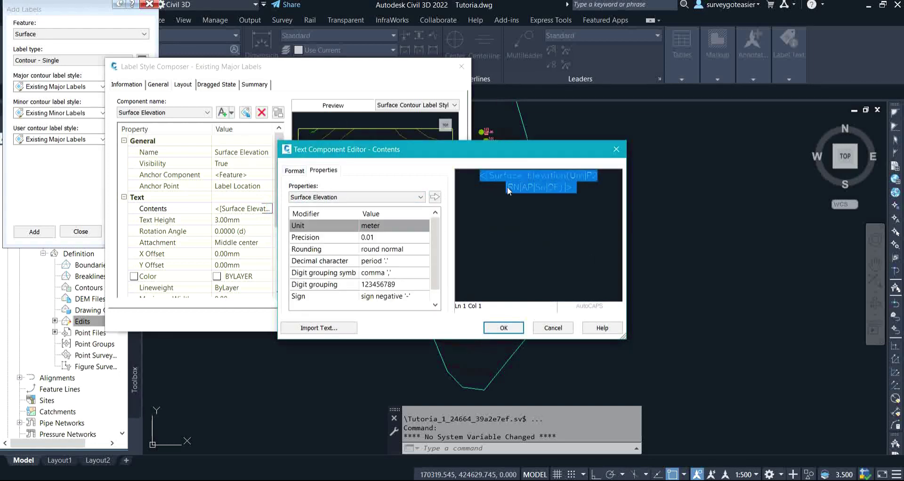
pyautogui.click(295, 171)
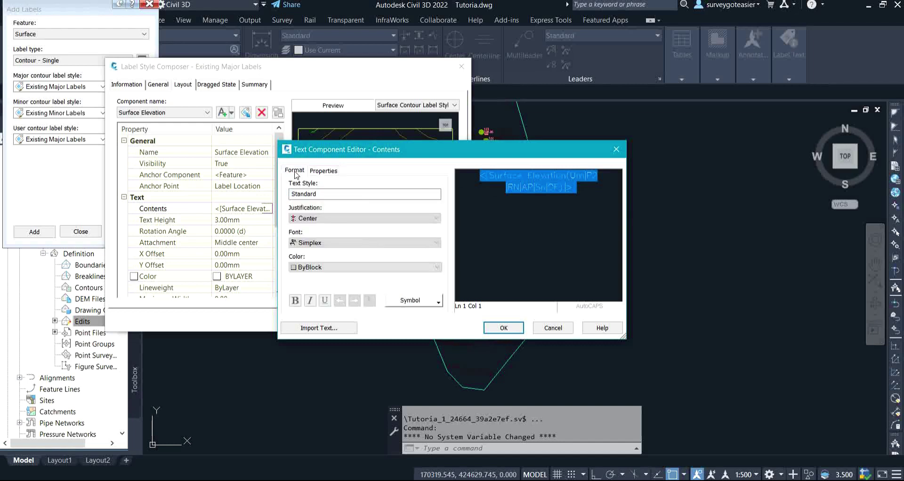
pyautogui.click(335, 245)
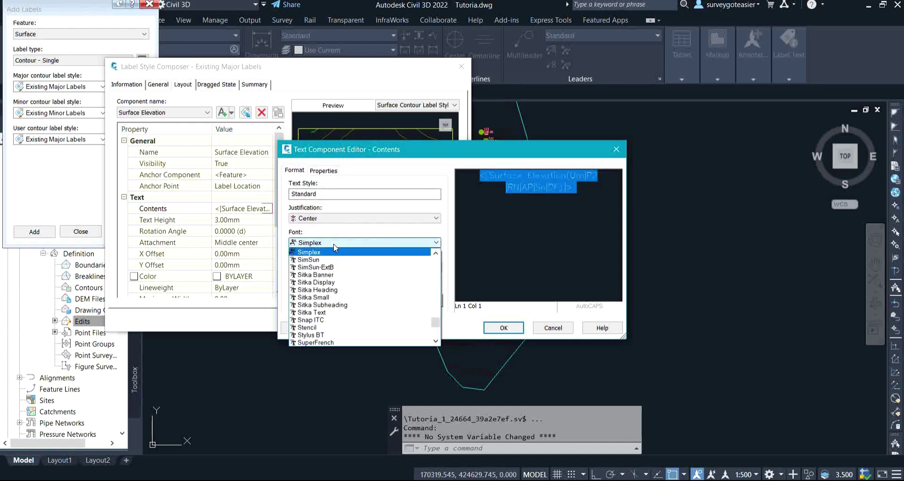
pyautogui.press('t')
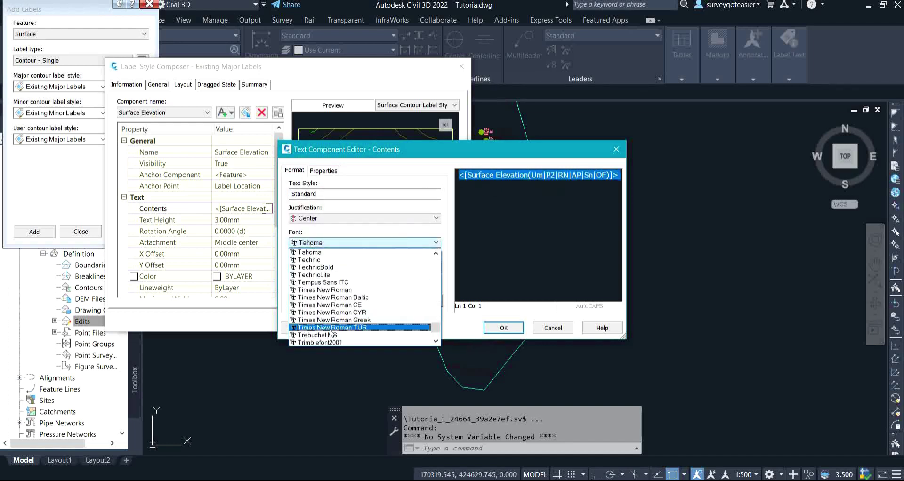
pyautogui.click(351, 290)
# Give the major label text the custom true color 194,44,30, then apply and save the label style
pyautogui.click(319, 267)
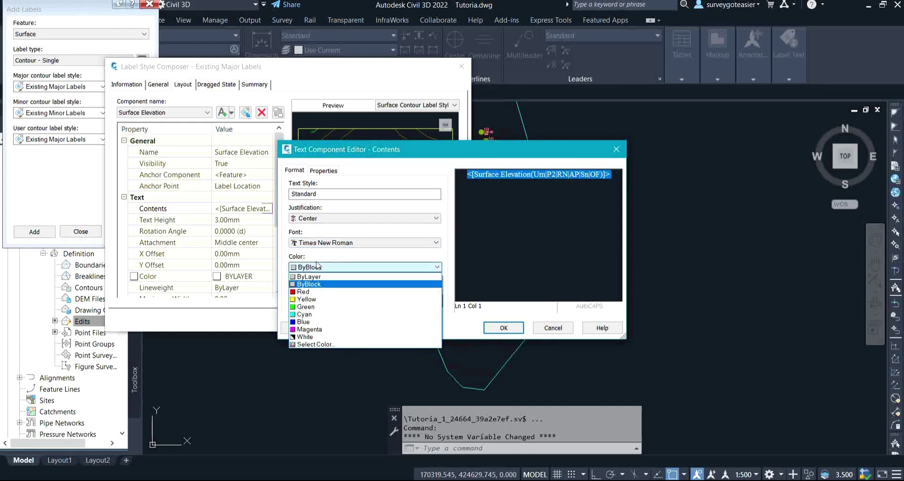
pyautogui.click(301, 345)
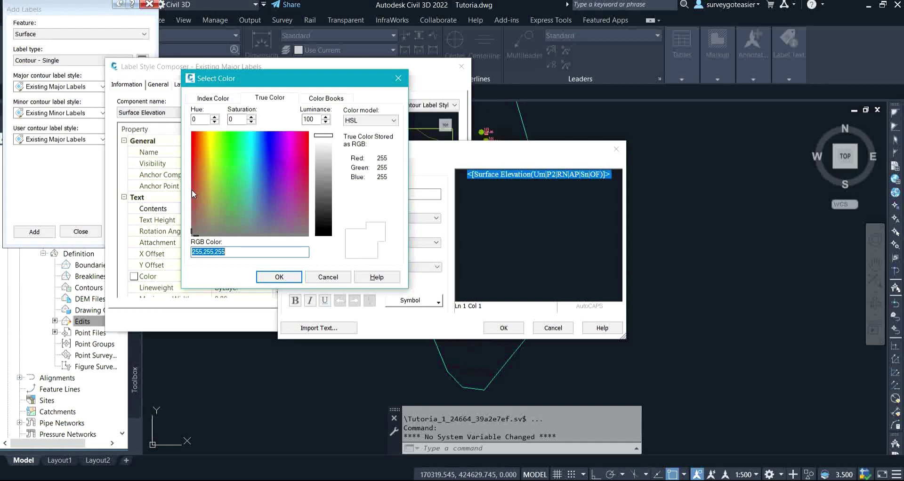
pyautogui.click(191, 178)
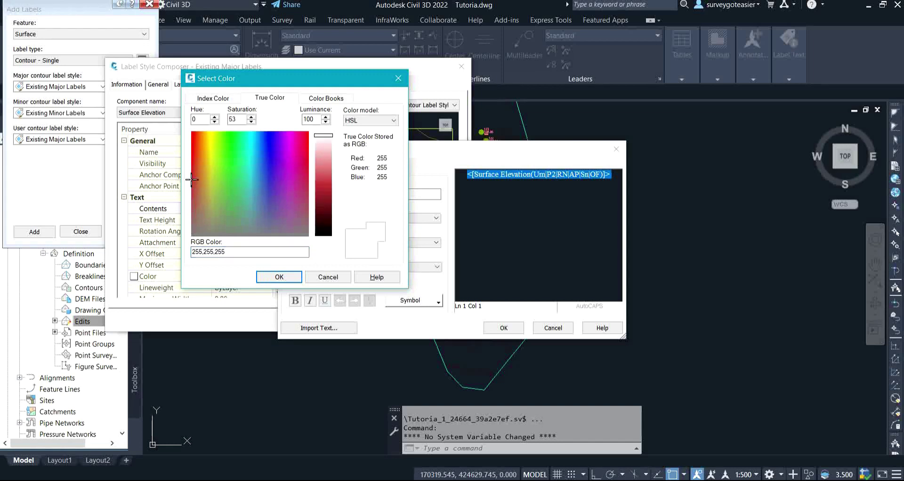
pyautogui.click(328, 188)
pyautogui.moveTo(324, 199)
pyautogui.mouseDown()
pyautogui.moveTo(324, 208)
pyautogui.moveTo(324, 190)
pyautogui.mouseUp()
pyautogui.click(194, 159)
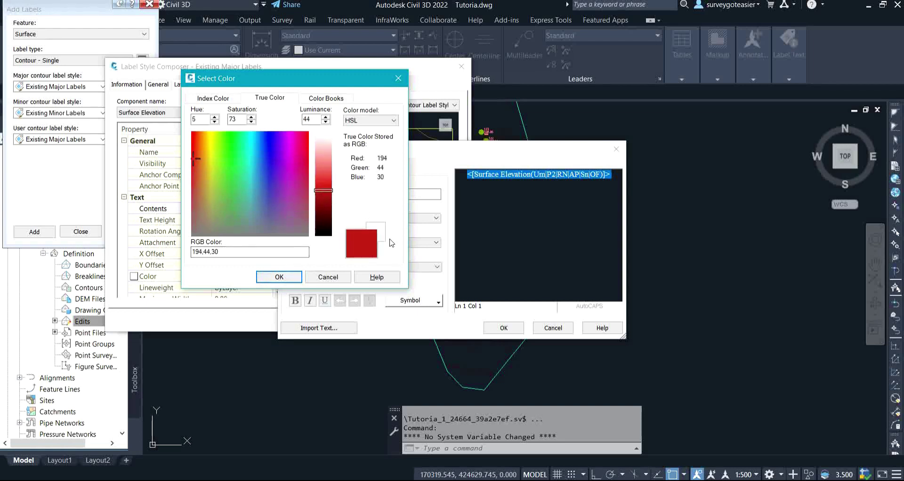
pyautogui.click(280, 277)
pyautogui.click(497, 327)
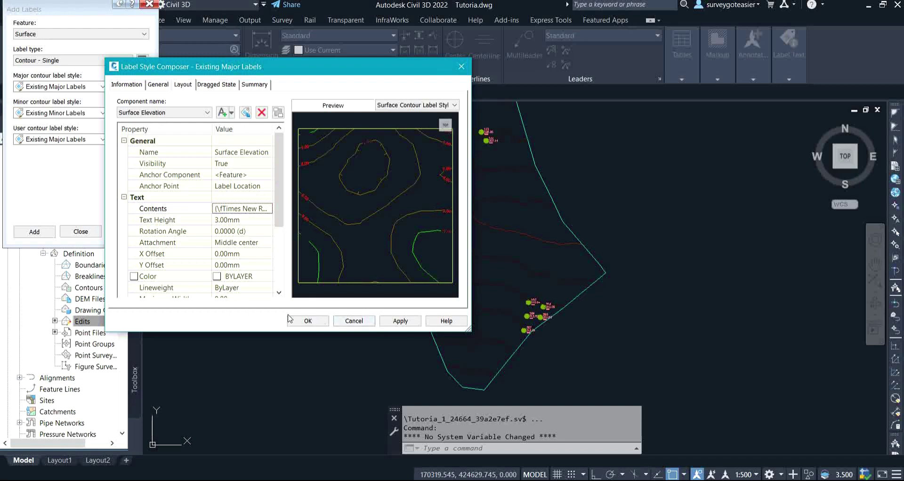
pyautogui.click(400, 320)
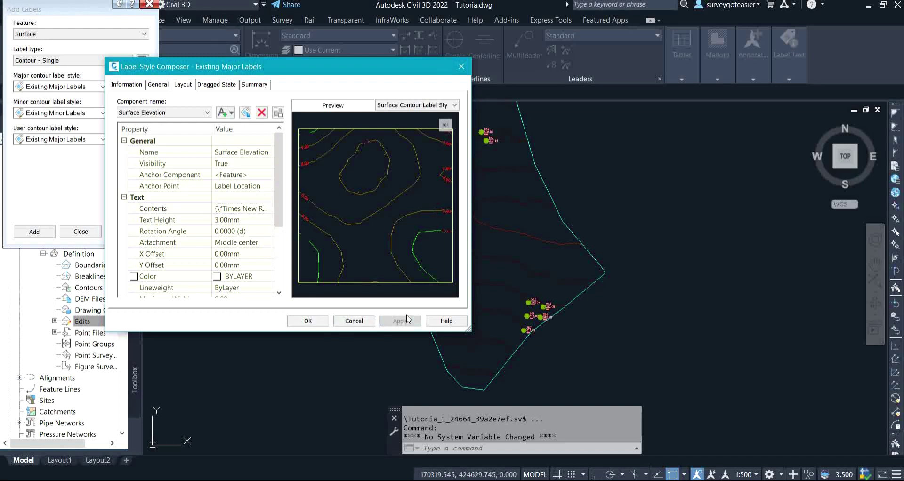
pyautogui.click(301, 325)
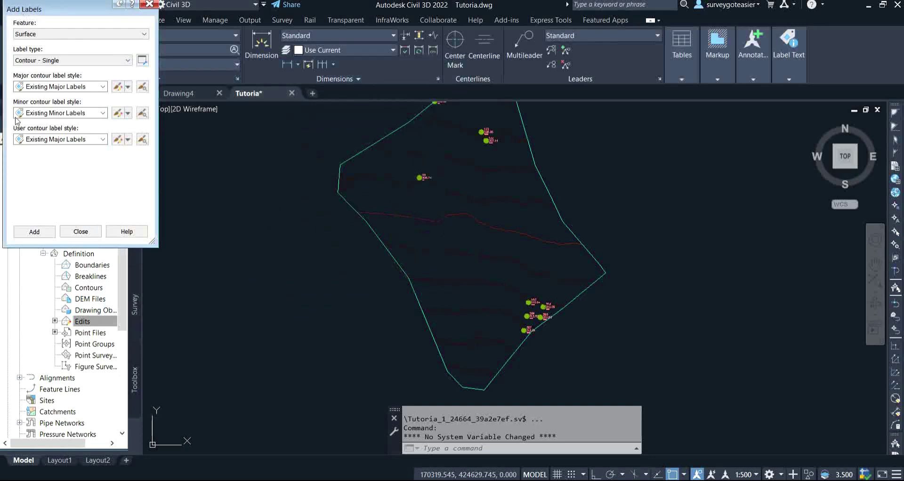
# Edit the Existing Minor Labels contour label style and set the Surface Elevation text height to 3 mm
pyautogui.click(115, 114)
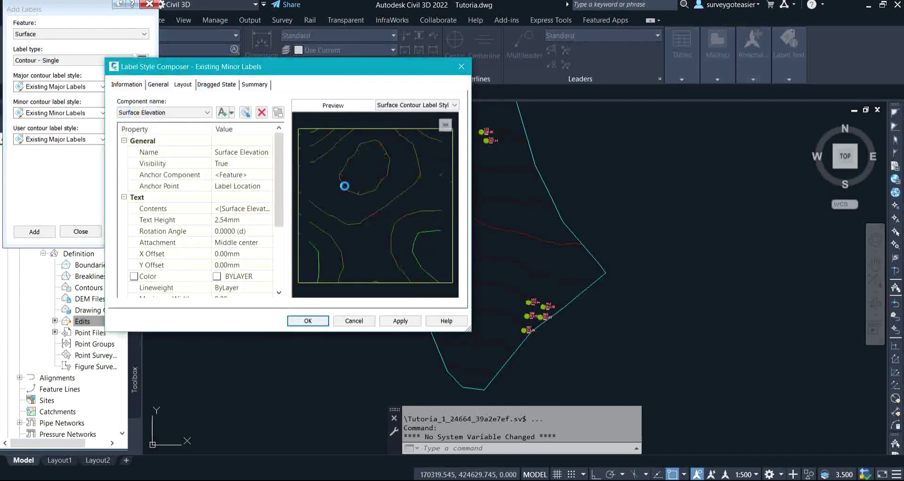
pyautogui.click(247, 221)
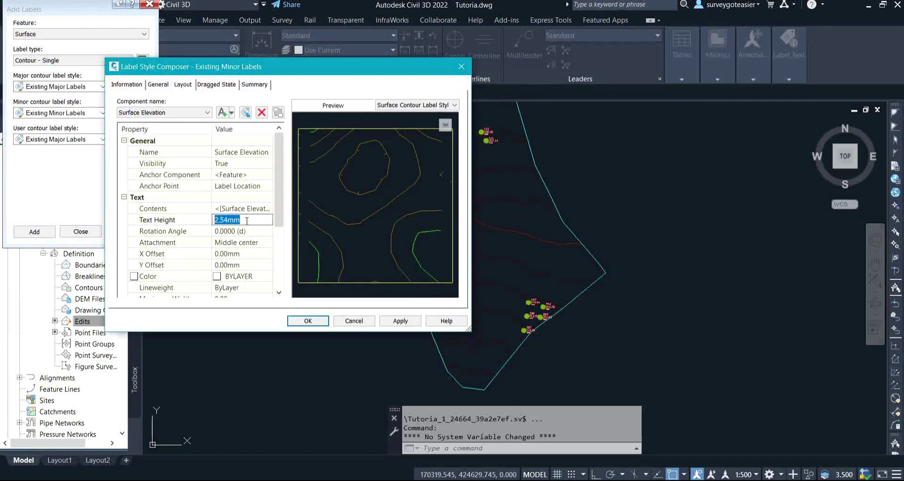
pyautogui.write('3')
# Open the minor label style's Surface Elevation contents and set the whole text's font to Times New Roman
pyautogui.click(268, 208)
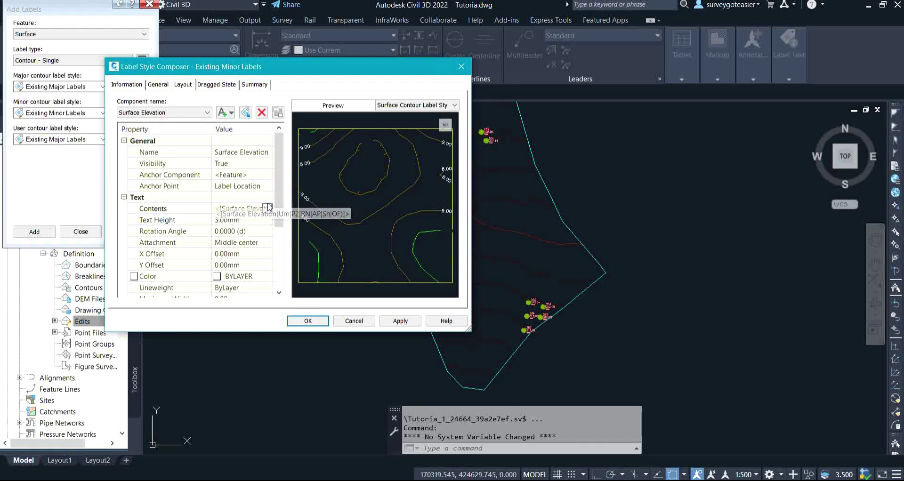
pyautogui.click(268, 209)
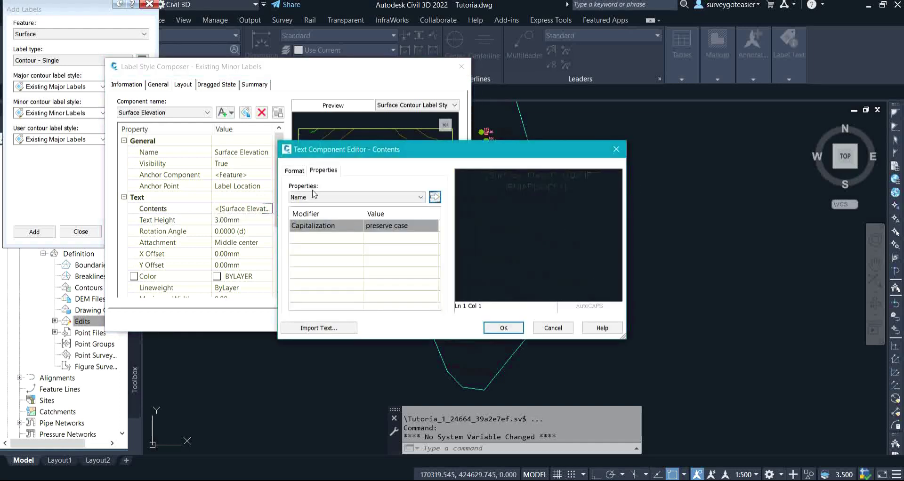
pyautogui.click(547, 202)
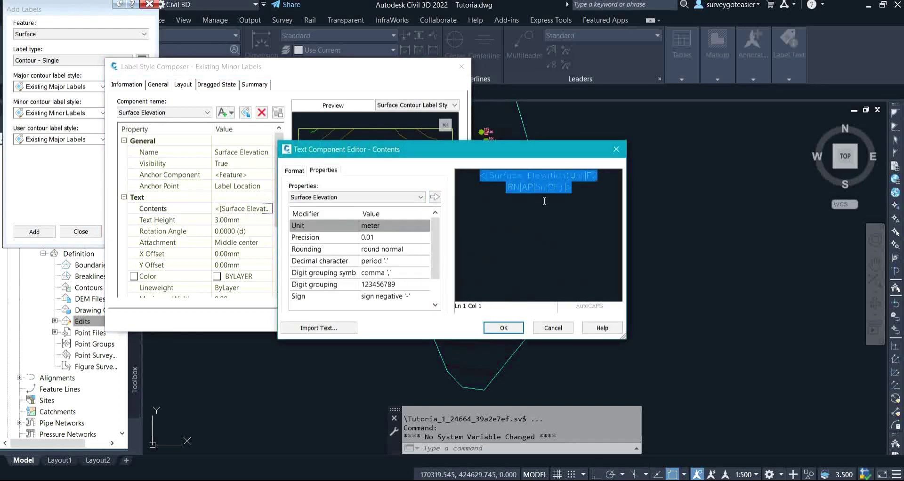
pyautogui.click(291, 171)
pyautogui.click(314, 241)
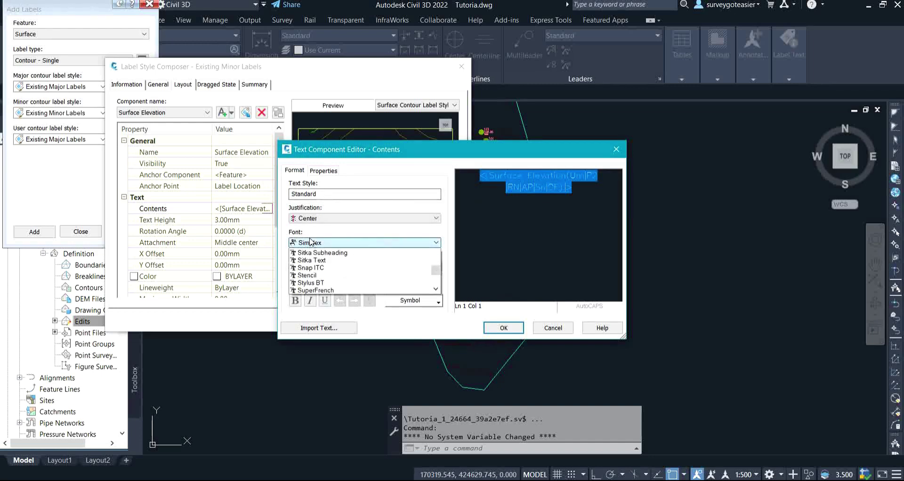
pyautogui.press('t')
pyautogui.click(324, 290)
# Give the minor label text the custom true color 243,90,79 and save the label style
pyautogui.click(320, 267)
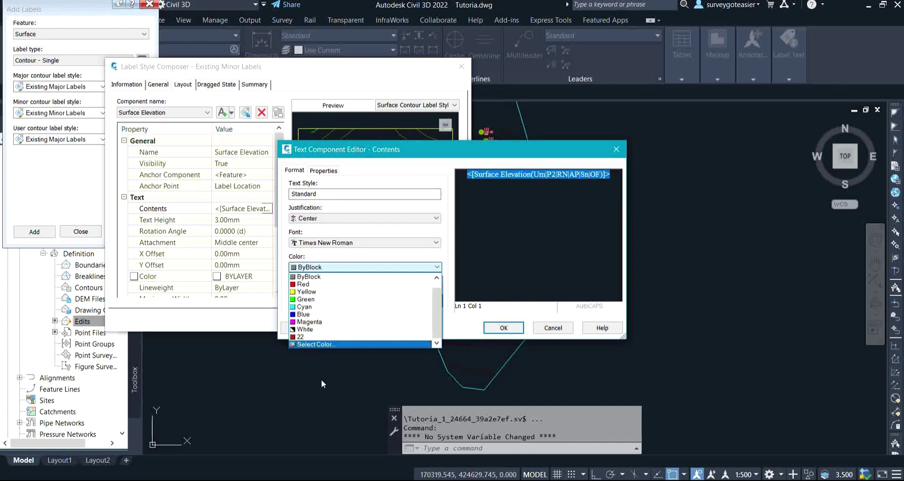
pyautogui.click(321, 344)
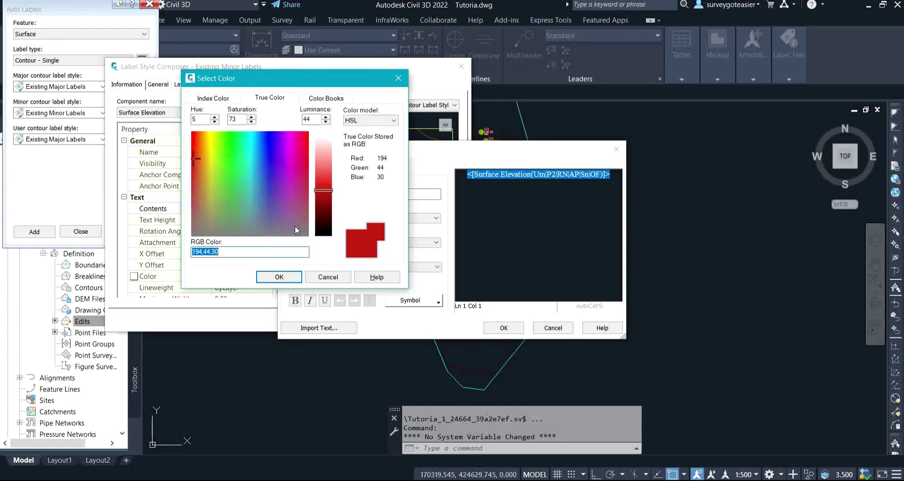
pyautogui.click(193, 144)
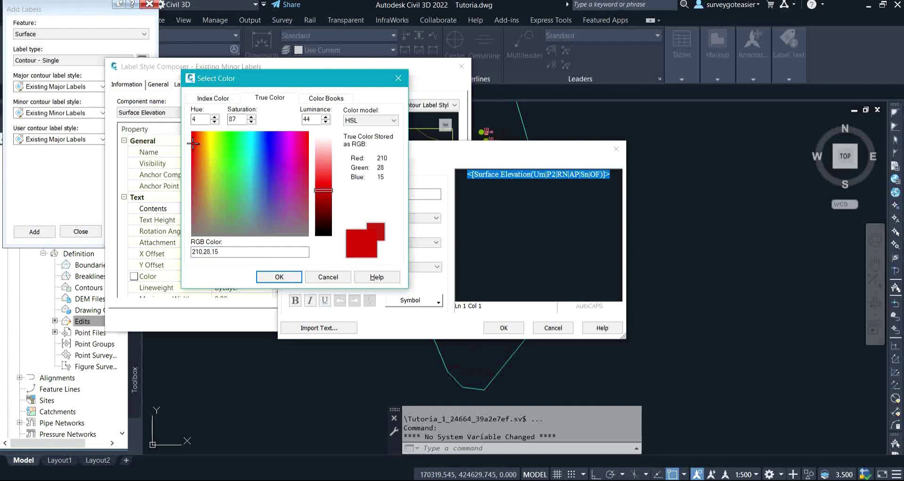
pyautogui.click(325, 171)
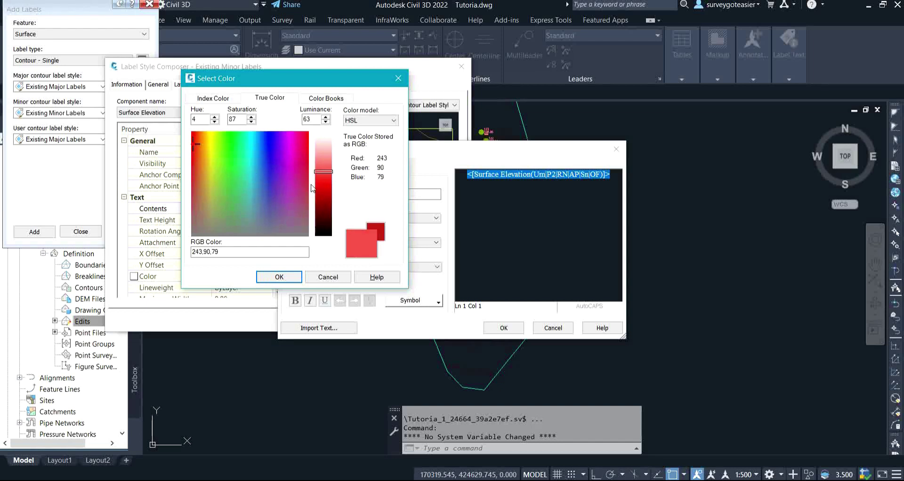
pyautogui.click(288, 274)
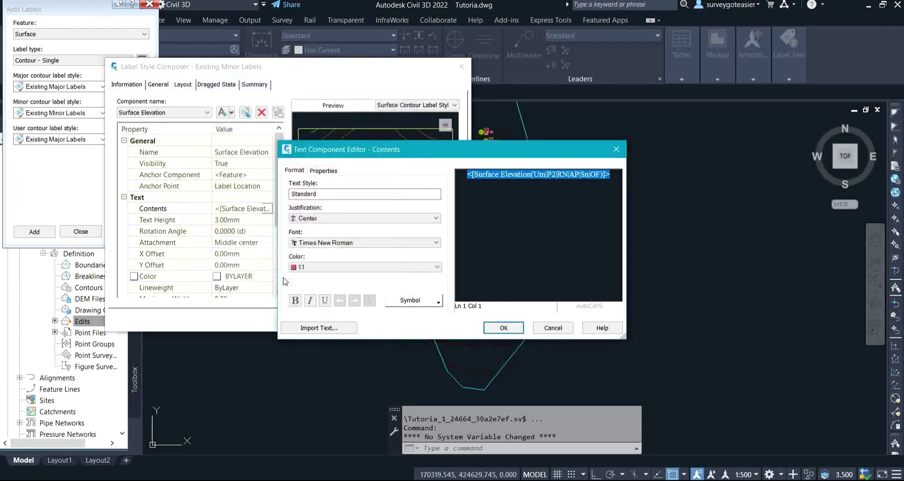
pyautogui.click(504, 328)
pyautogui.click(297, 316)
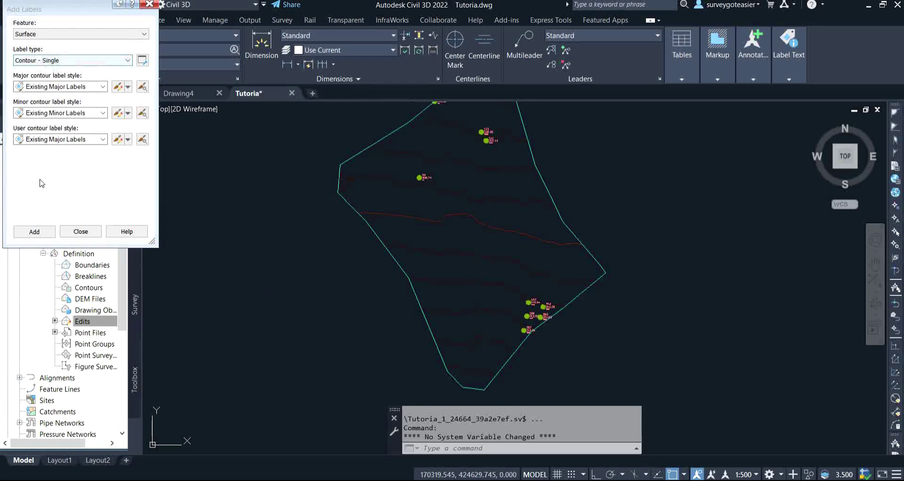
# Start adding single contour labels and place four elevation labels spaced along the red major contour across the middle of the surface
pyautogui.click(34, 231)
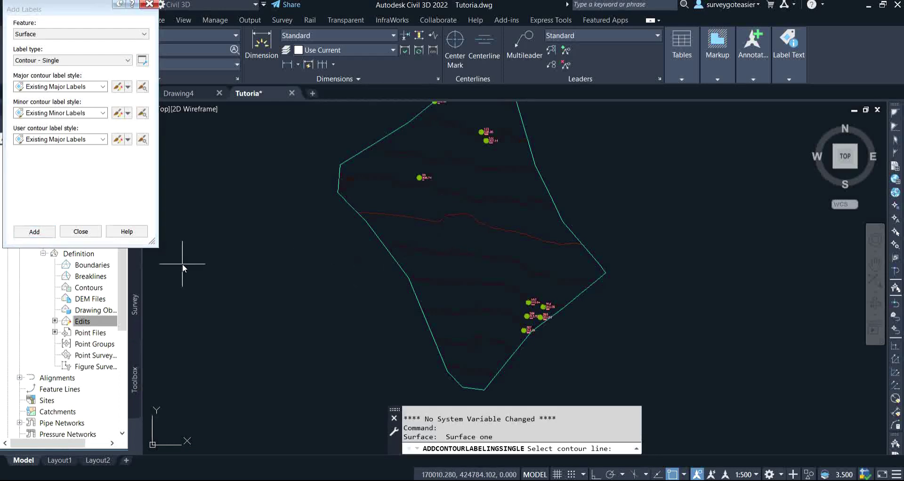
pyautogui.click(401, 215)
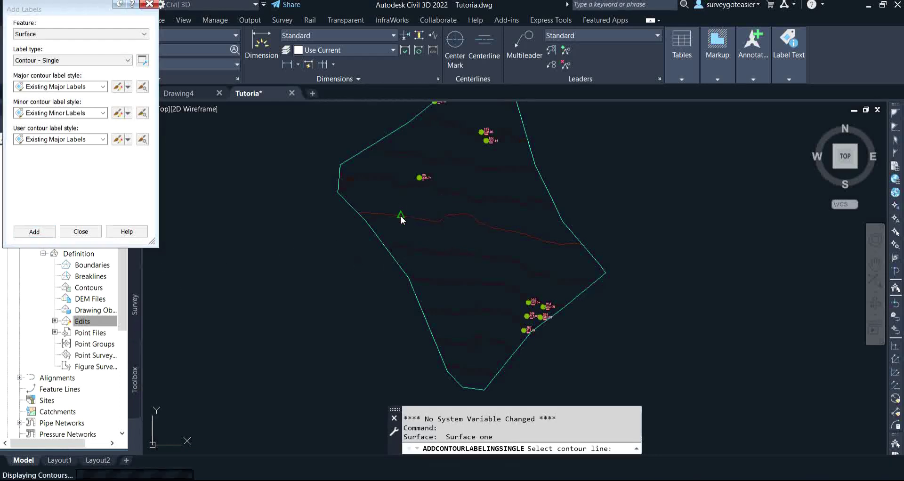
pyautogui.scroll(3, 434, 219)
pyautogui.scroll(2, 433, 220)
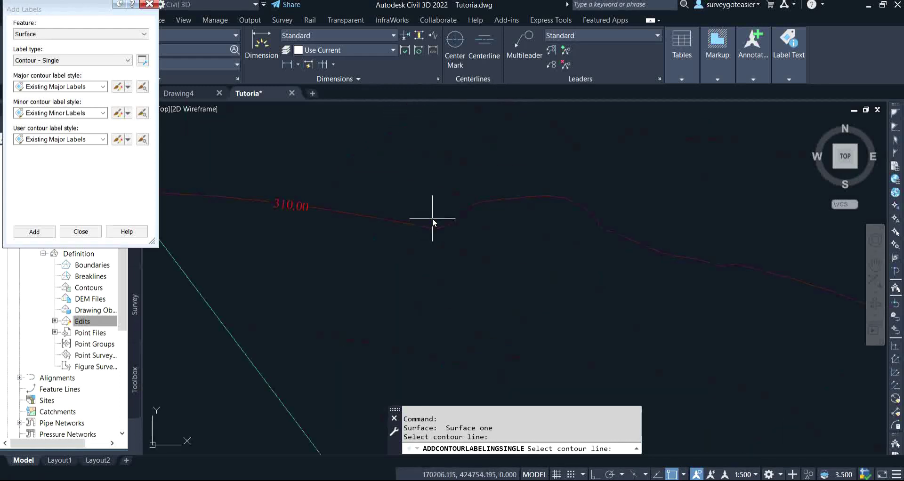
pyautogui.click(479, 206)
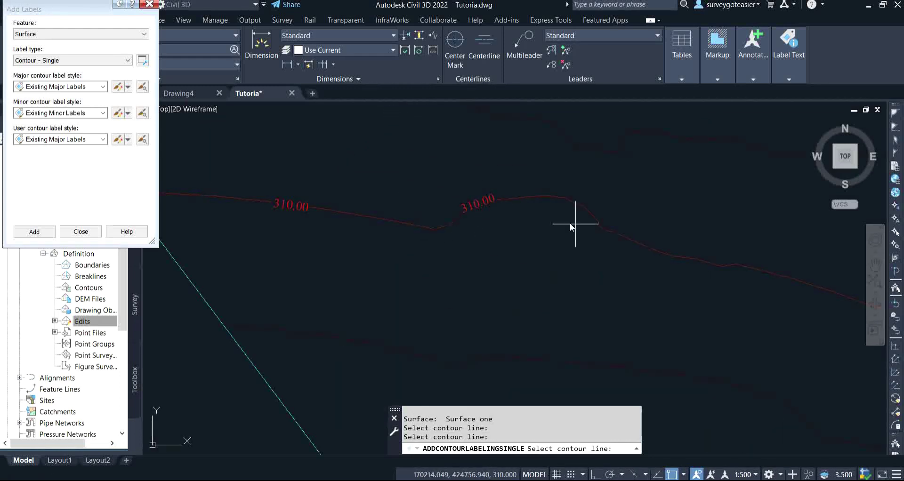
pyautogui.click(687, 256)
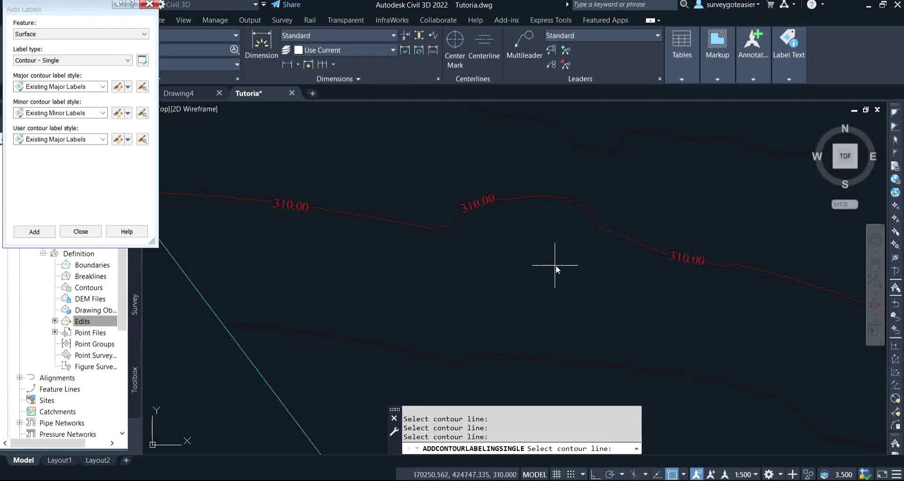
pyautogui.moveTo(555, 265); pyautogui.dragTo(430, 250, button='middle')
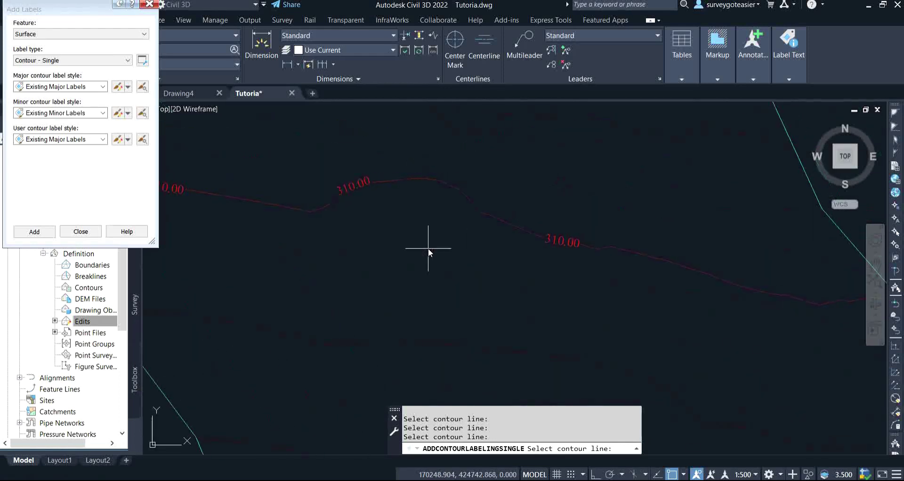
pyautogui.click(688, 268)
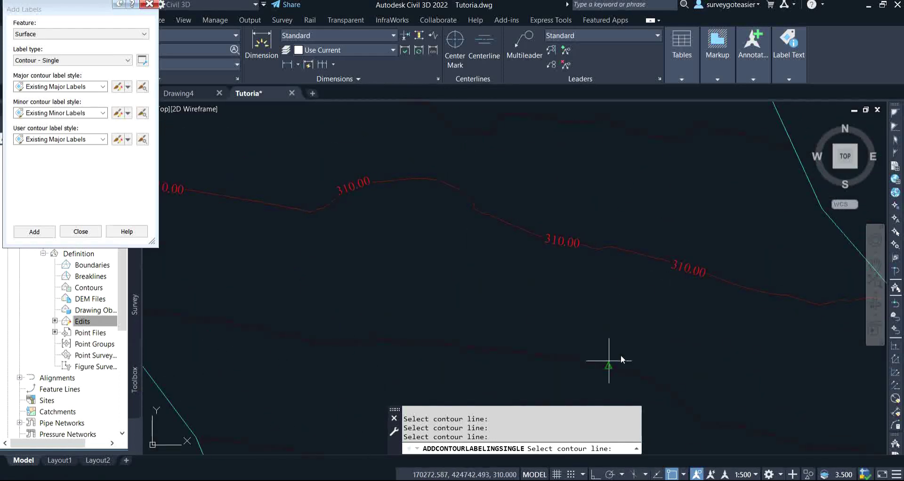
# Place three single labels spaced along the minor contour just below the red major contour
pyautogui.moveTo(619, 307); pyautogui.dragTo(605, 292, button='middle')
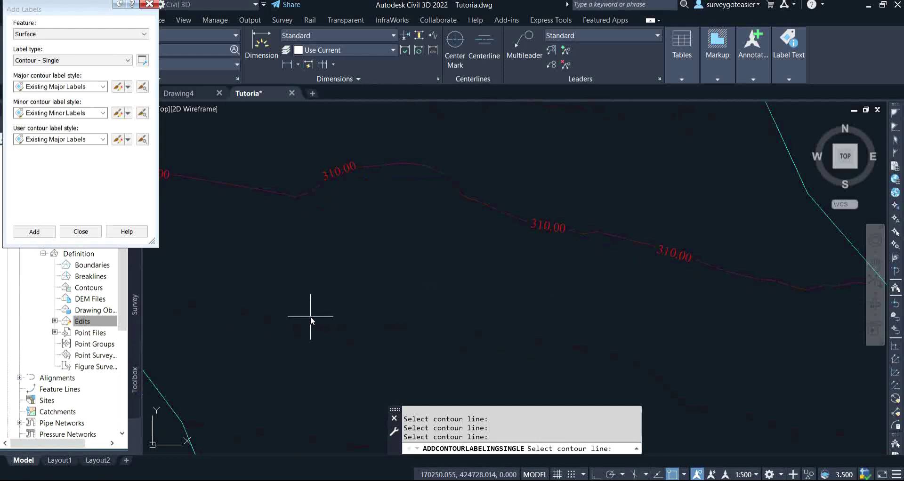
pyautogui.click(298, 327)
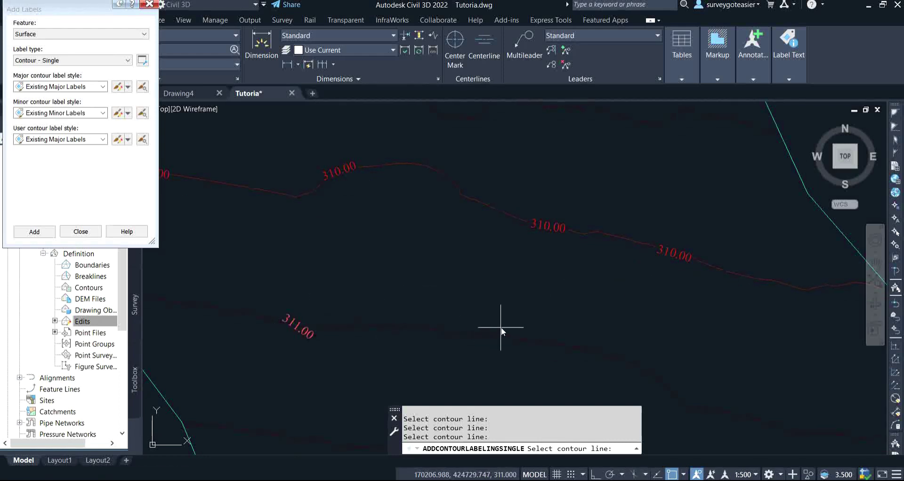
pyautogui.click(495, 336)
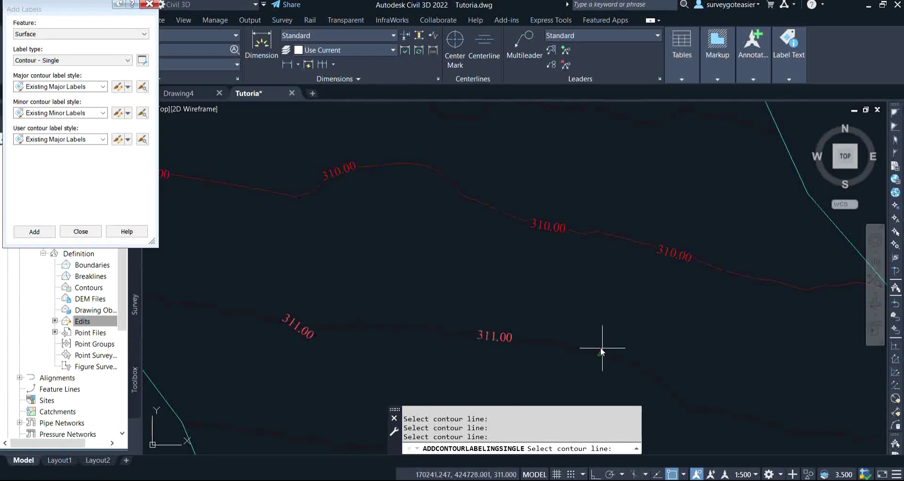
pyautogui.click(629, 361)
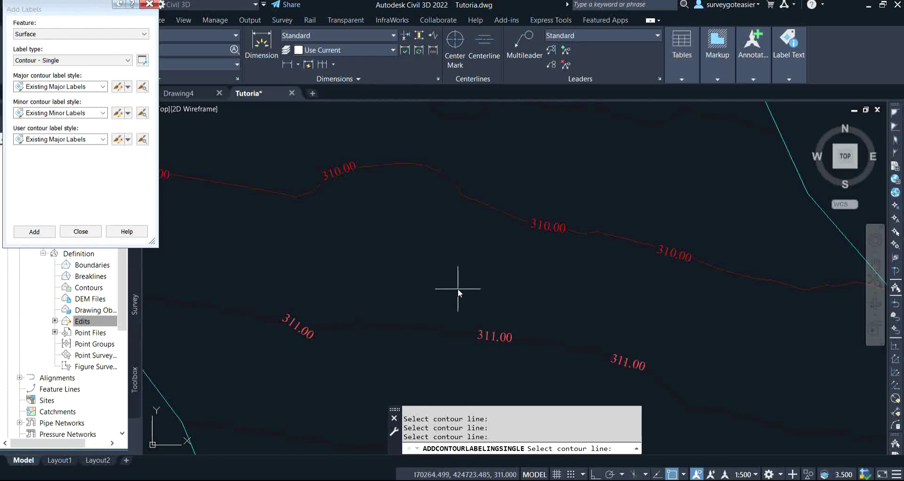
# Add labels of type Contour - Multiple along a two-point line crossing the minor contours from below the 311.00 labels to the surface's southern tip
pyautogui.click(64, 60)
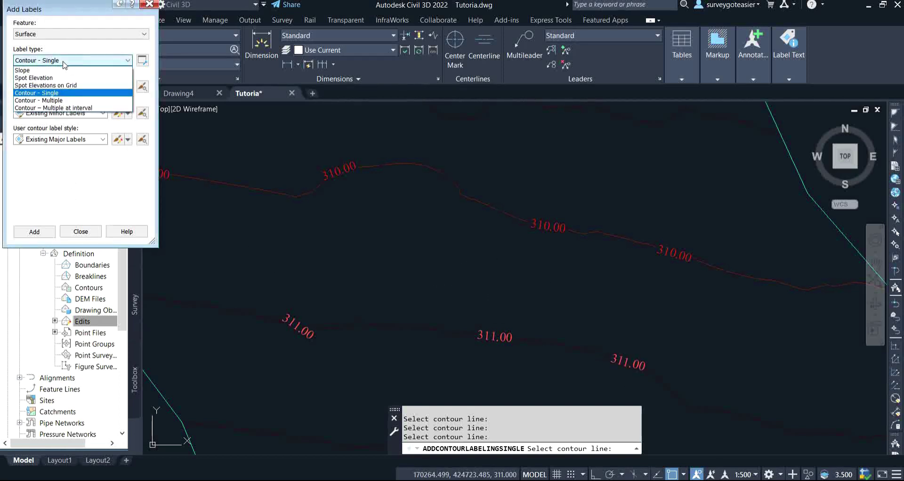
pyautogui.click(64, 101)
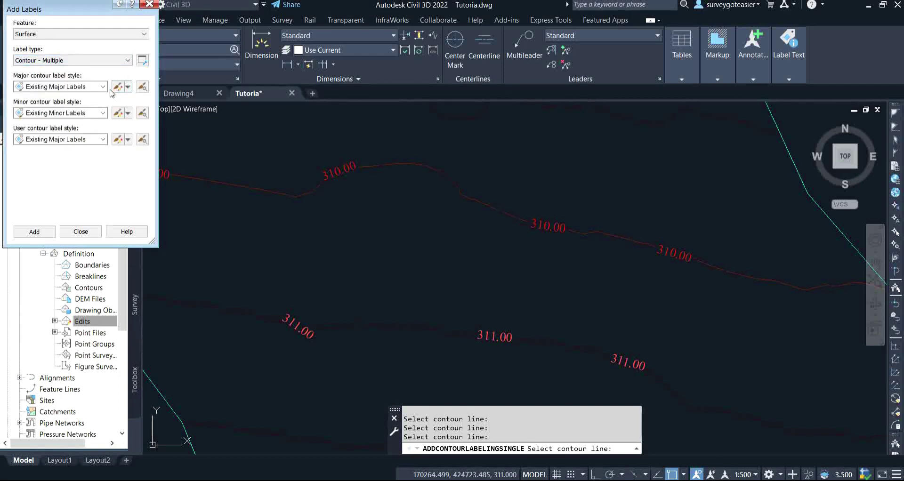
pyautogui.click(34, 233)
pyautogui.scroll(-5, 338, 216)
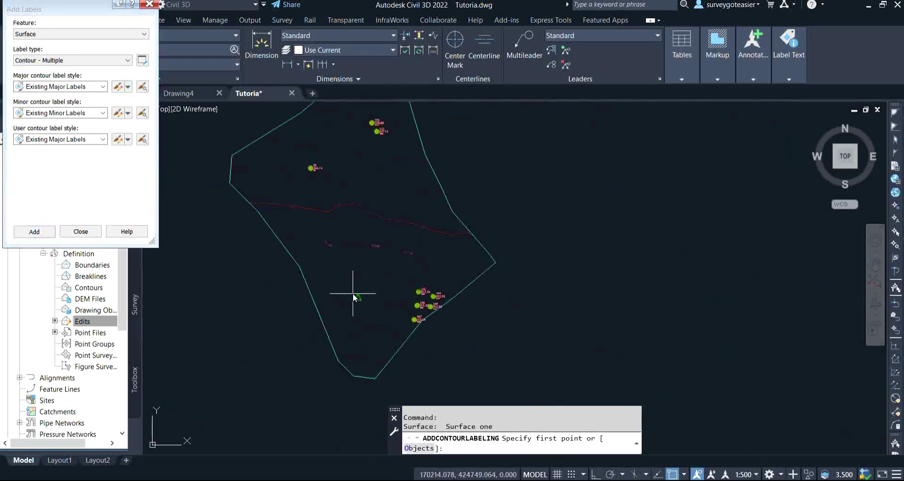
pyautogui.scroll(4, 353, 295)
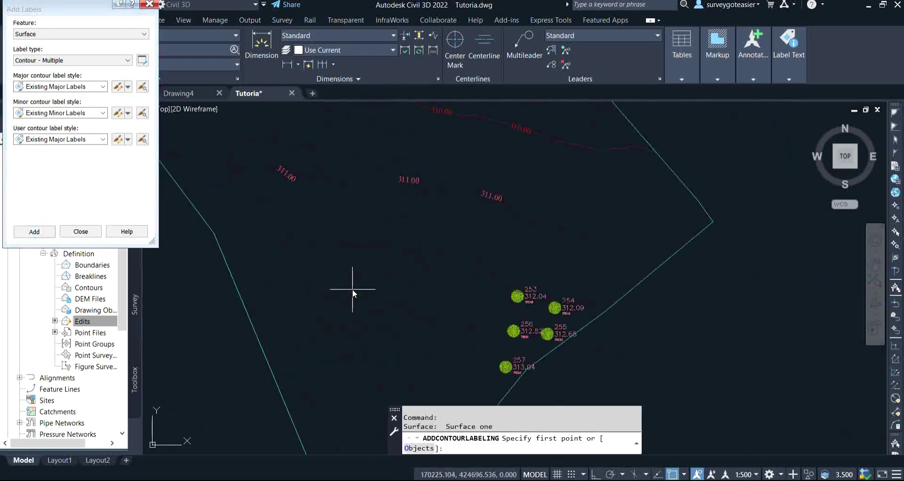
pyautogui.click(354, 247)
pyautogui.scroll(-4, 361, 306)
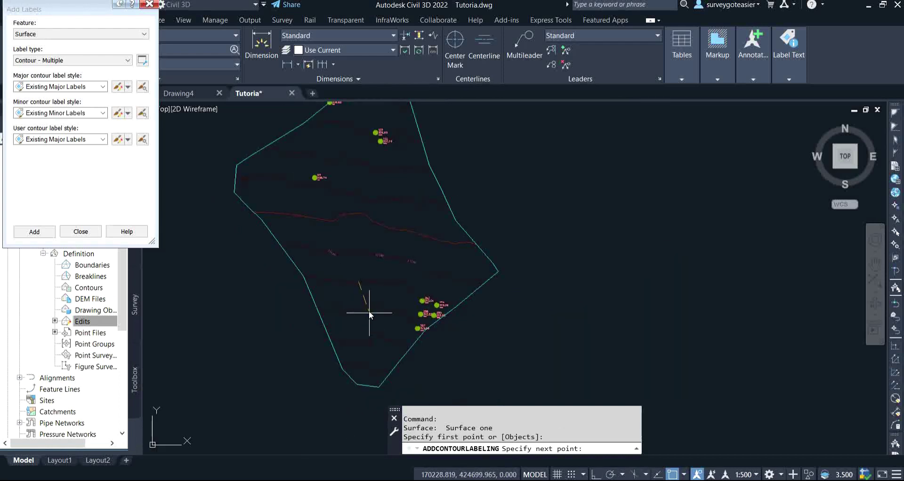
pyautogui.click(371, 362)
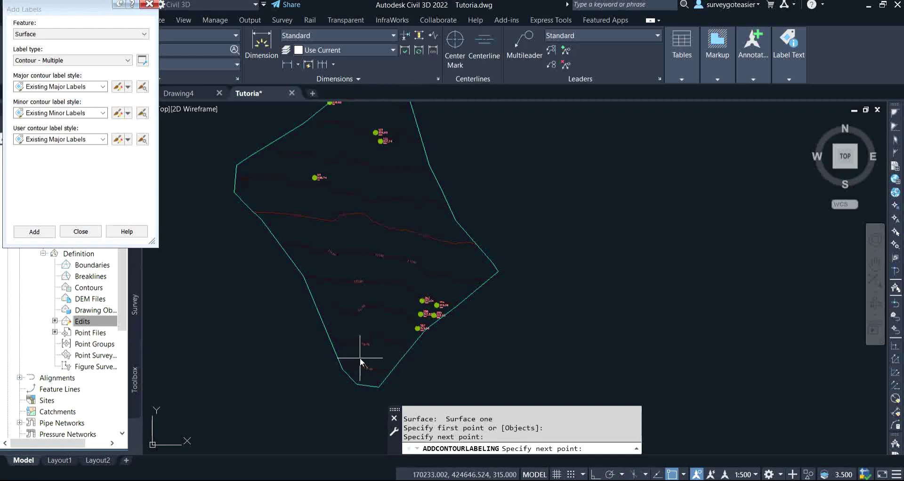
pyautogui.scroll(4, 360, 358)
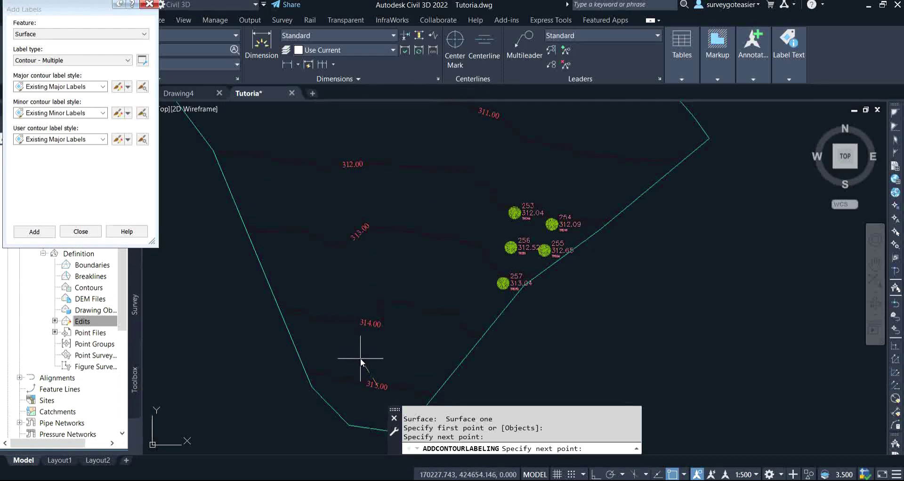
pyautogui.press('Return')
pyautogui.scroll(-2, 346, 295)
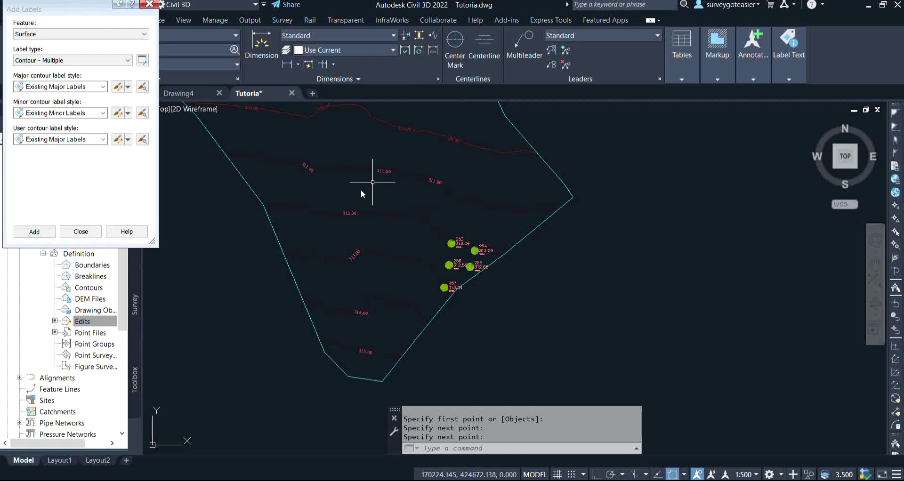
pyautogui.scroll(-3, 361, 217)
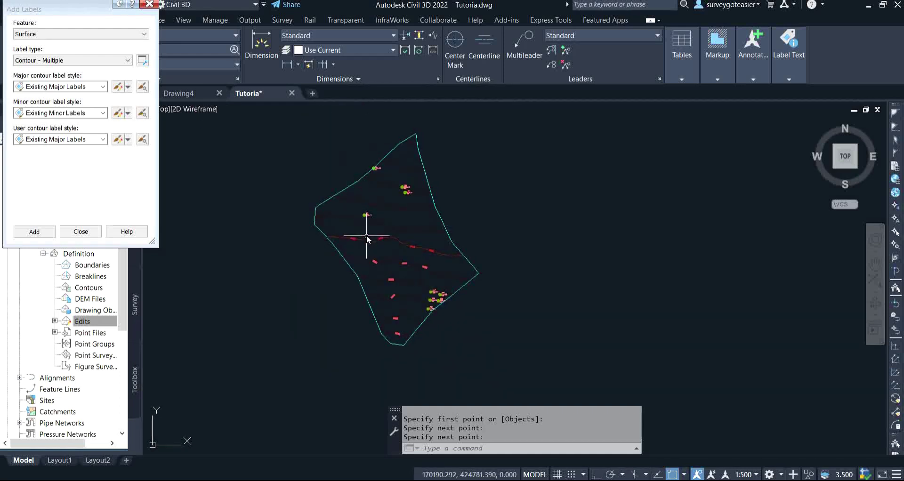
pyautogui.scroll(2, 343, 228)
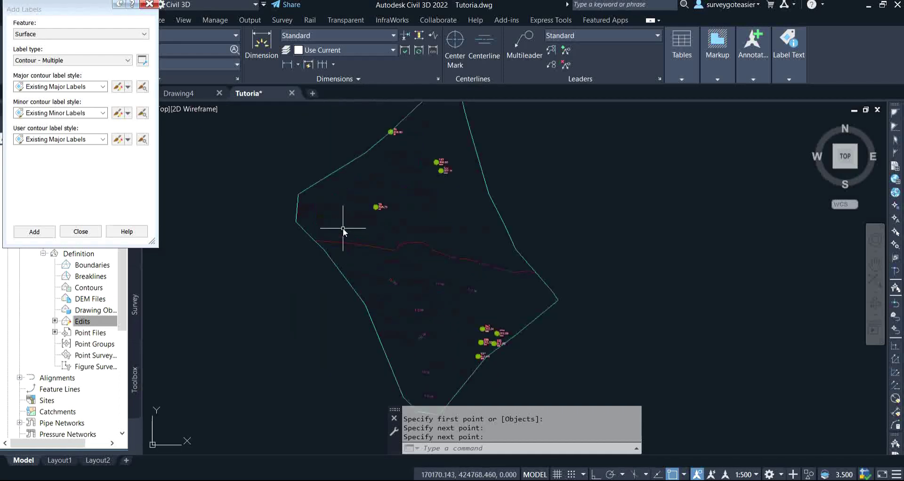
pyautogui.scroll(-2, 342, 227)
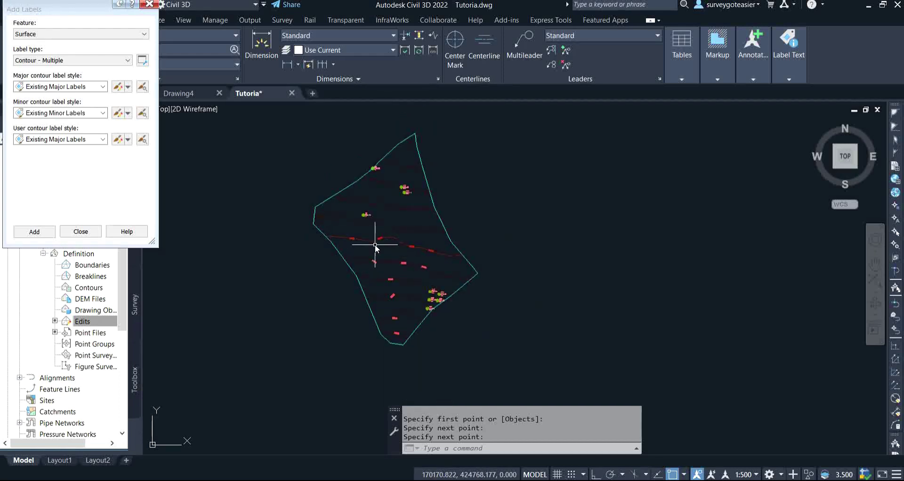
pyautogui.moveTo(375, 244)
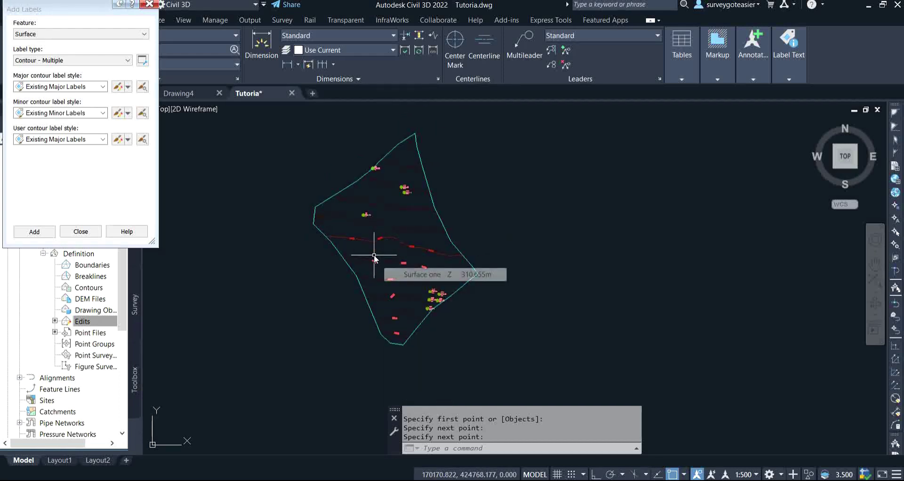